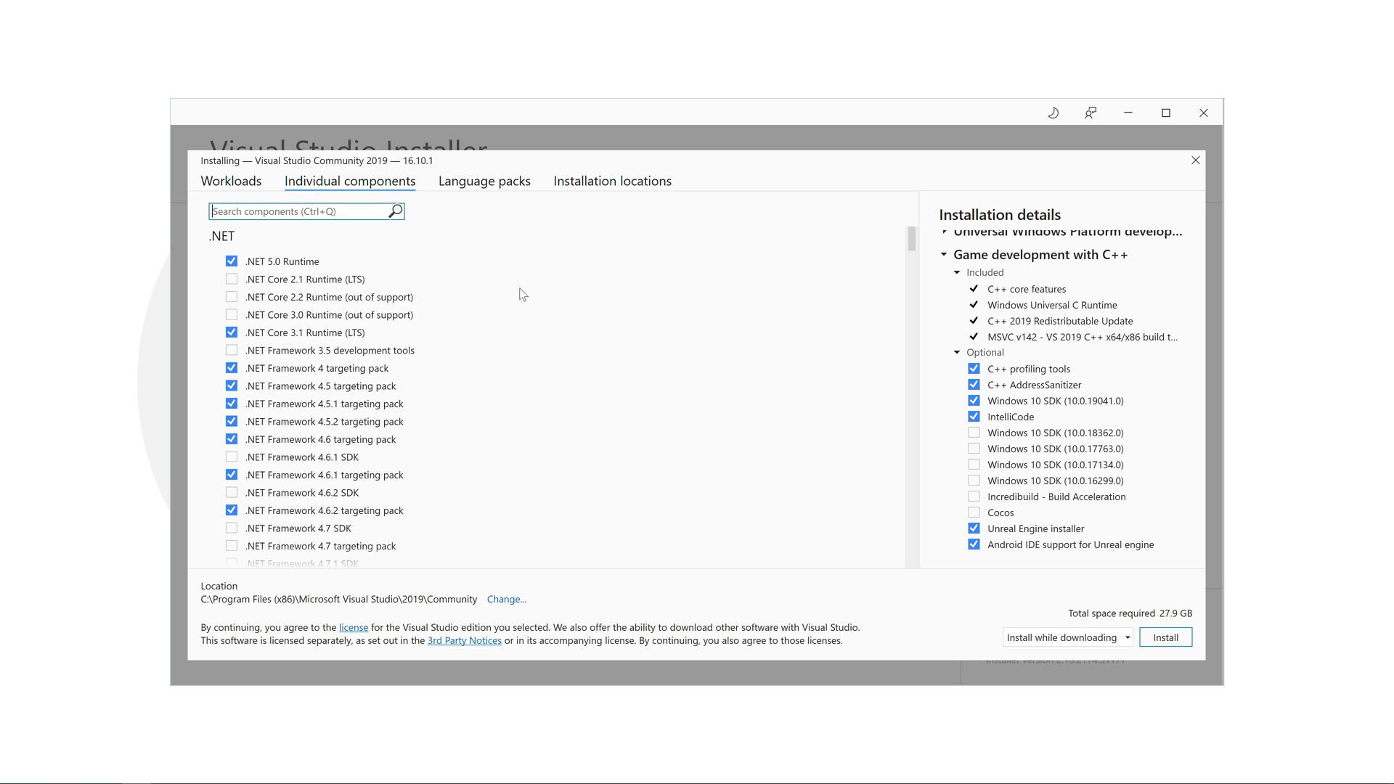
Add the .NET Core 2.1 Runtime (LTS) component and install Visual Studio Community 2019
key(Tab)
key(Tab)
click(231, 280)
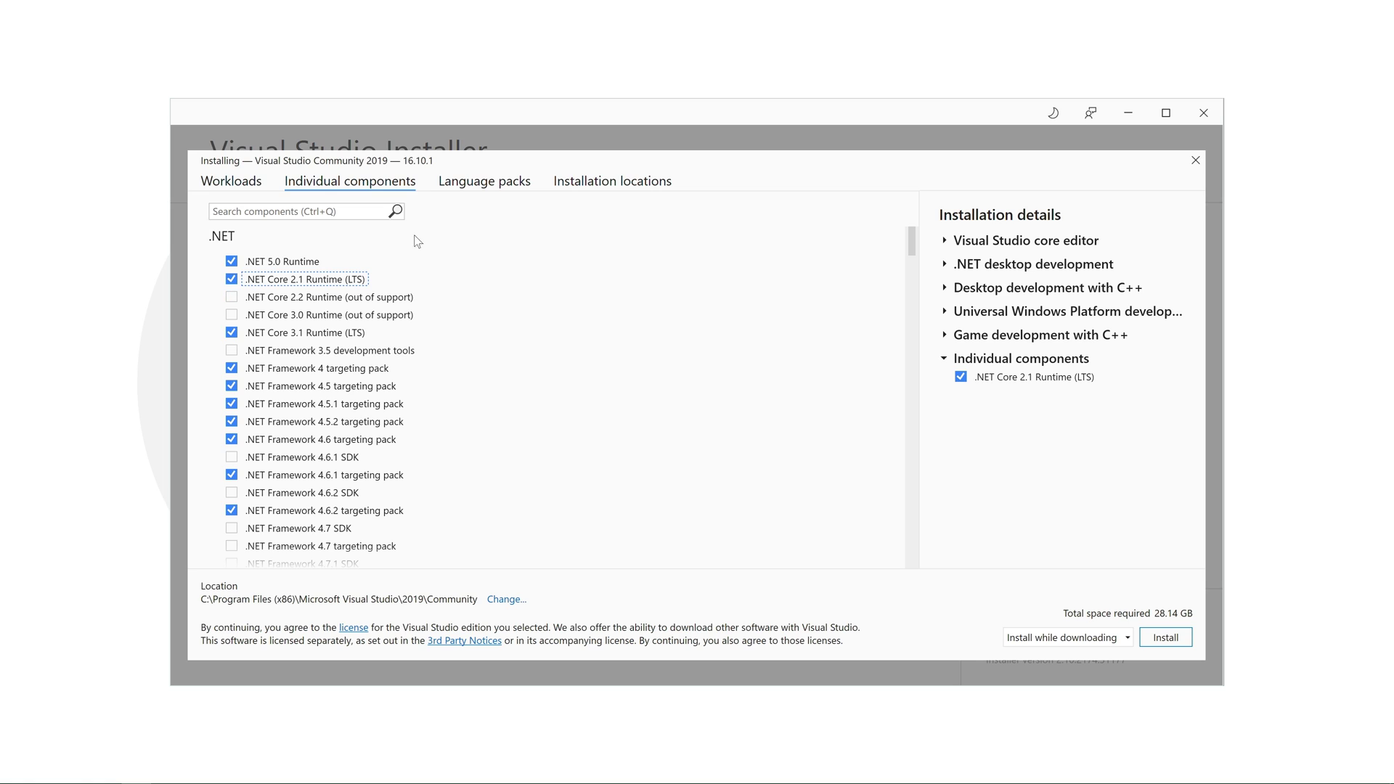
click(230, 187)
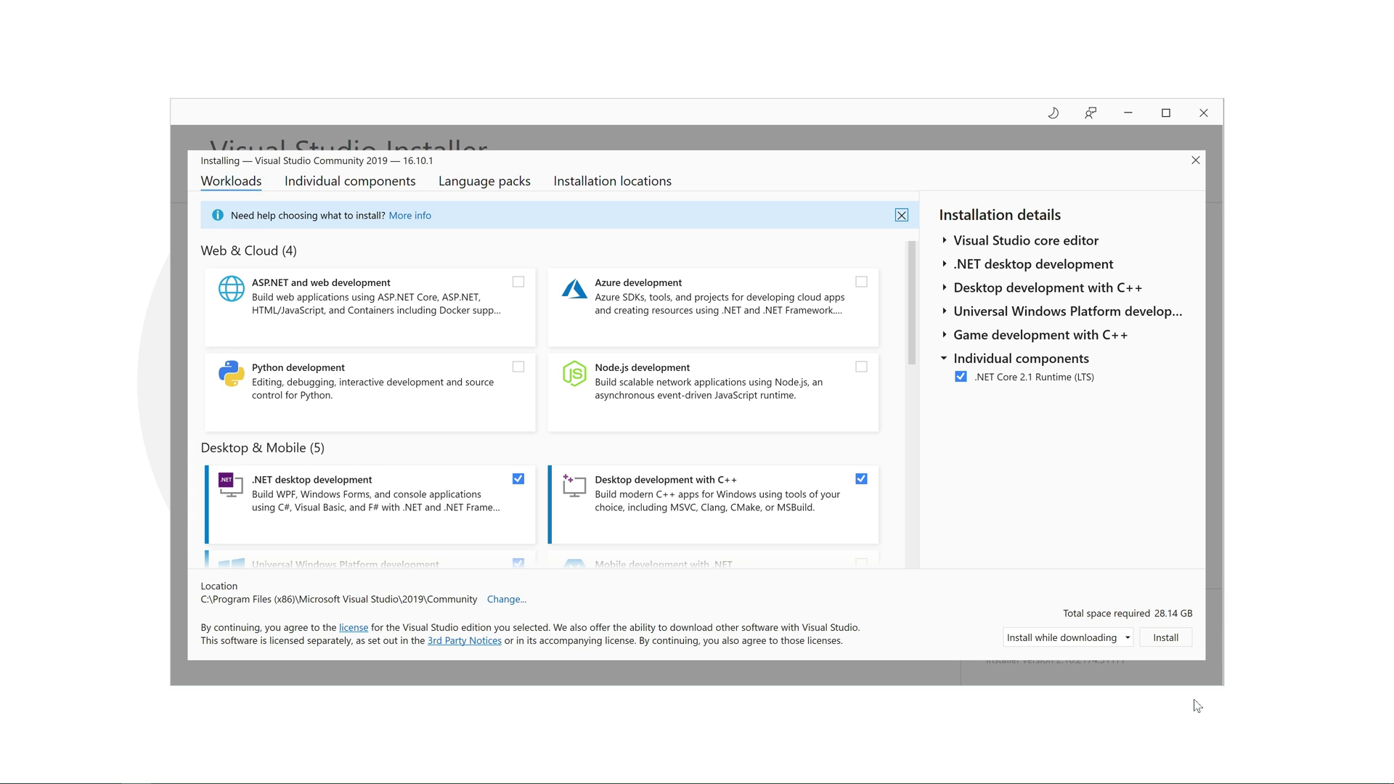
click(1167, 637)
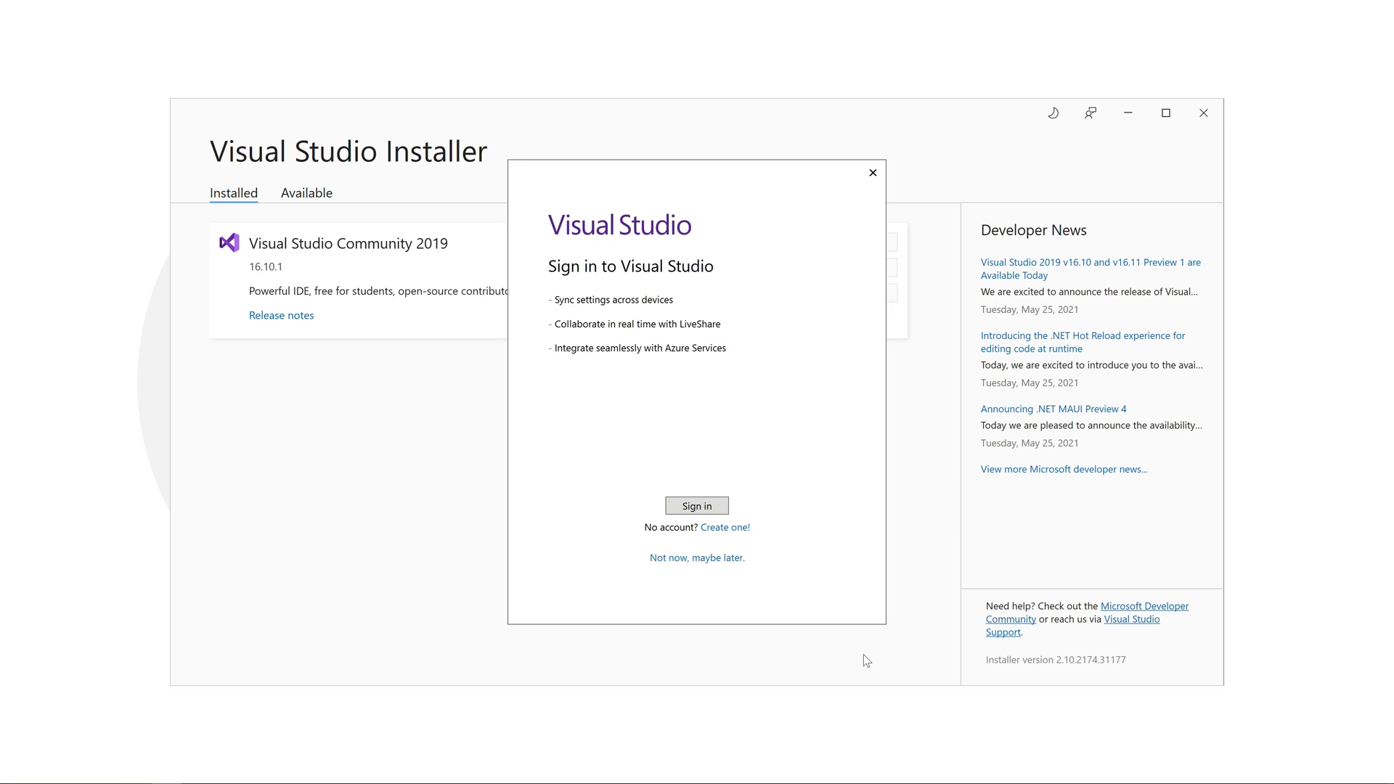
Skip sign-in, pick a colour theme, start Visual Studio, then close it and the Installer
click(682, 560)
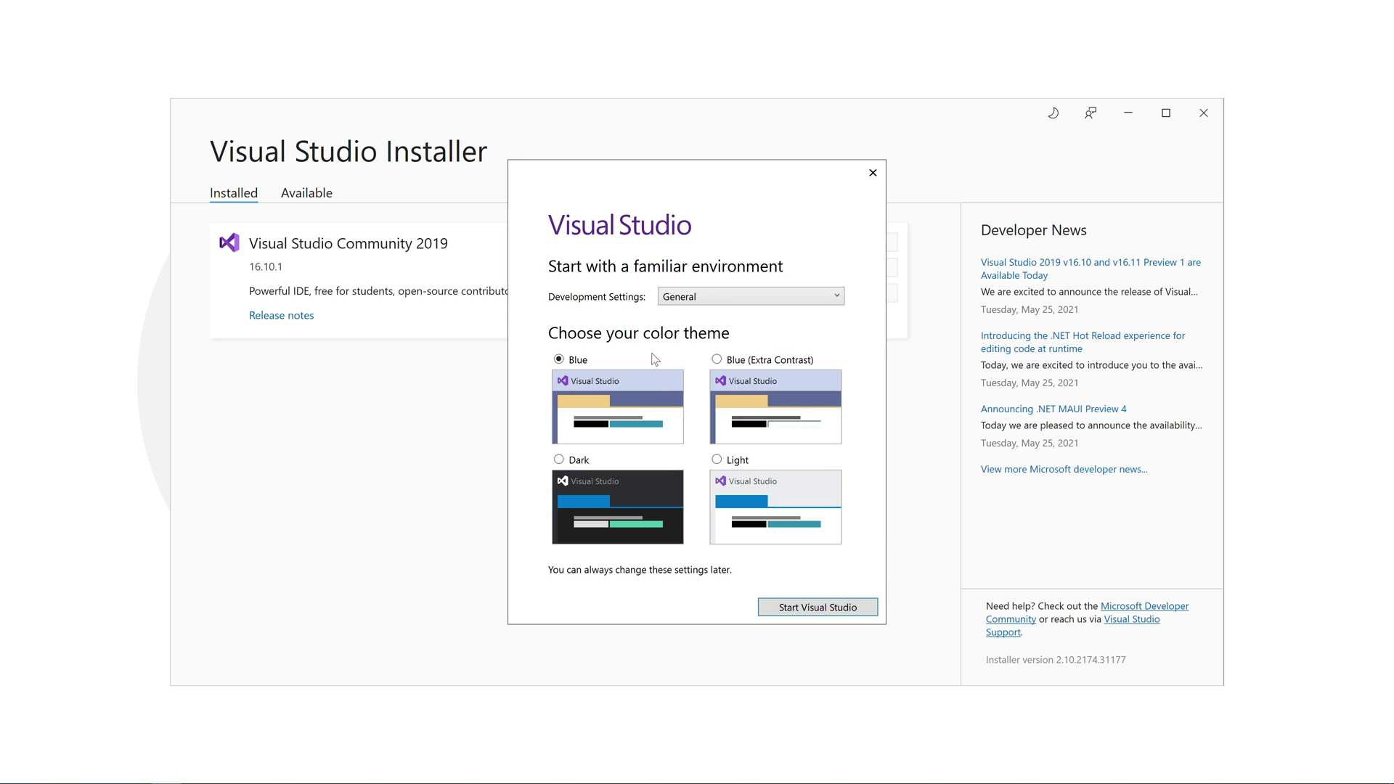
click(564, 464)
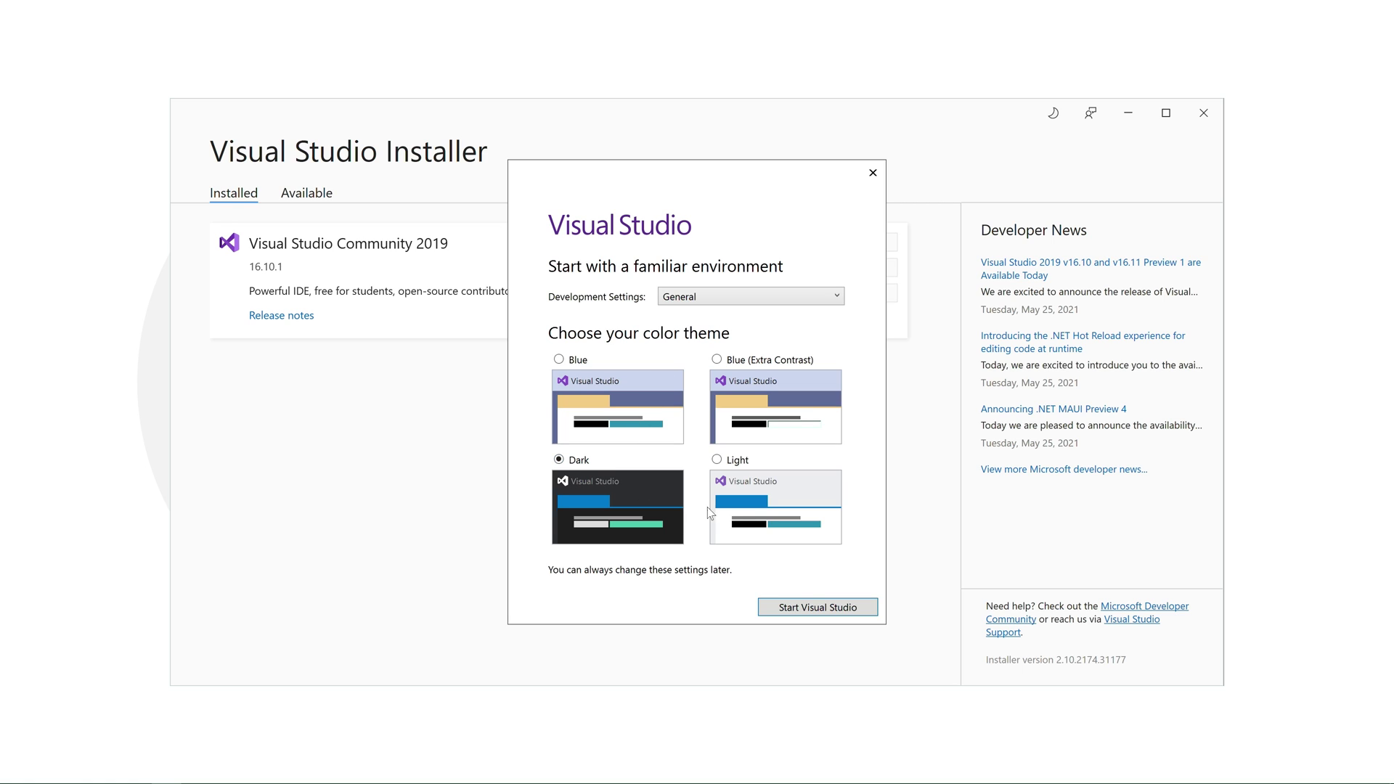
click(828, 612)
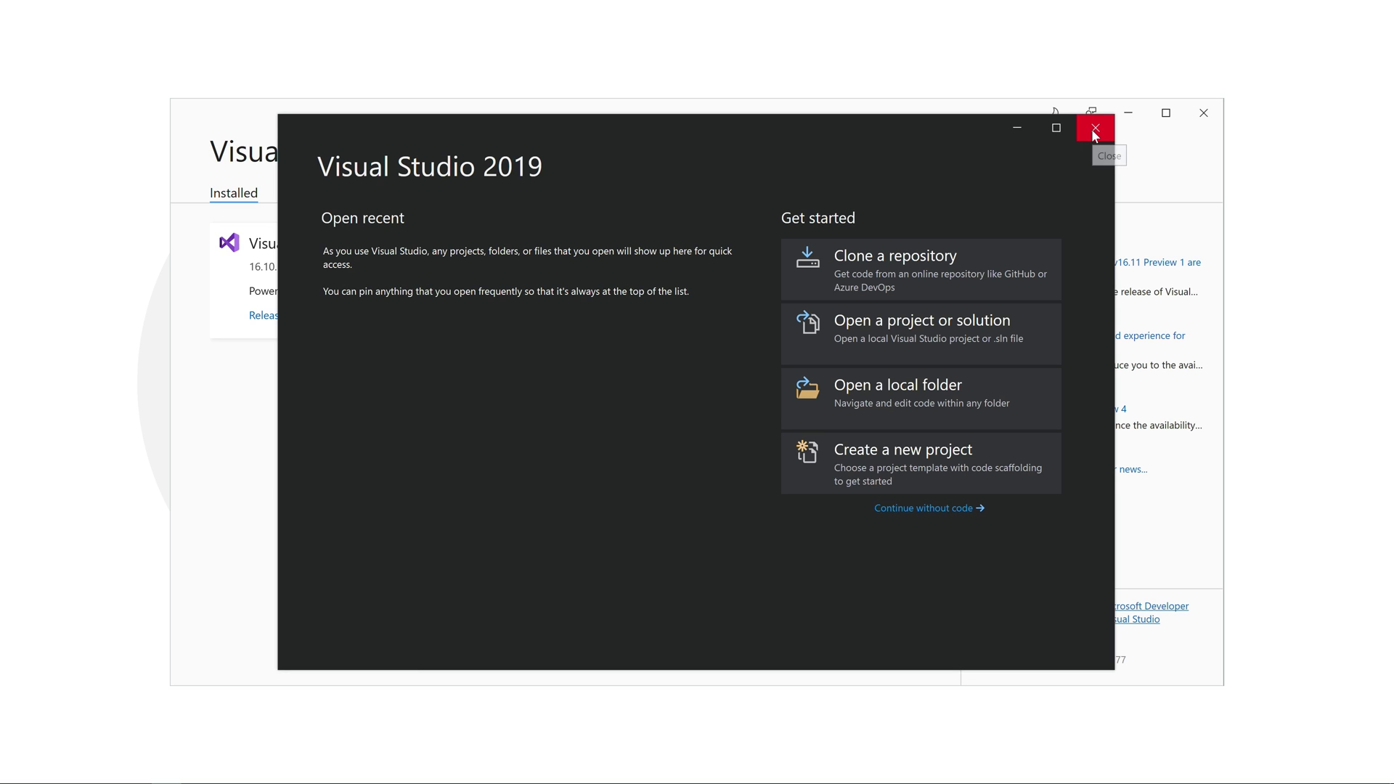
click(1092, 126)
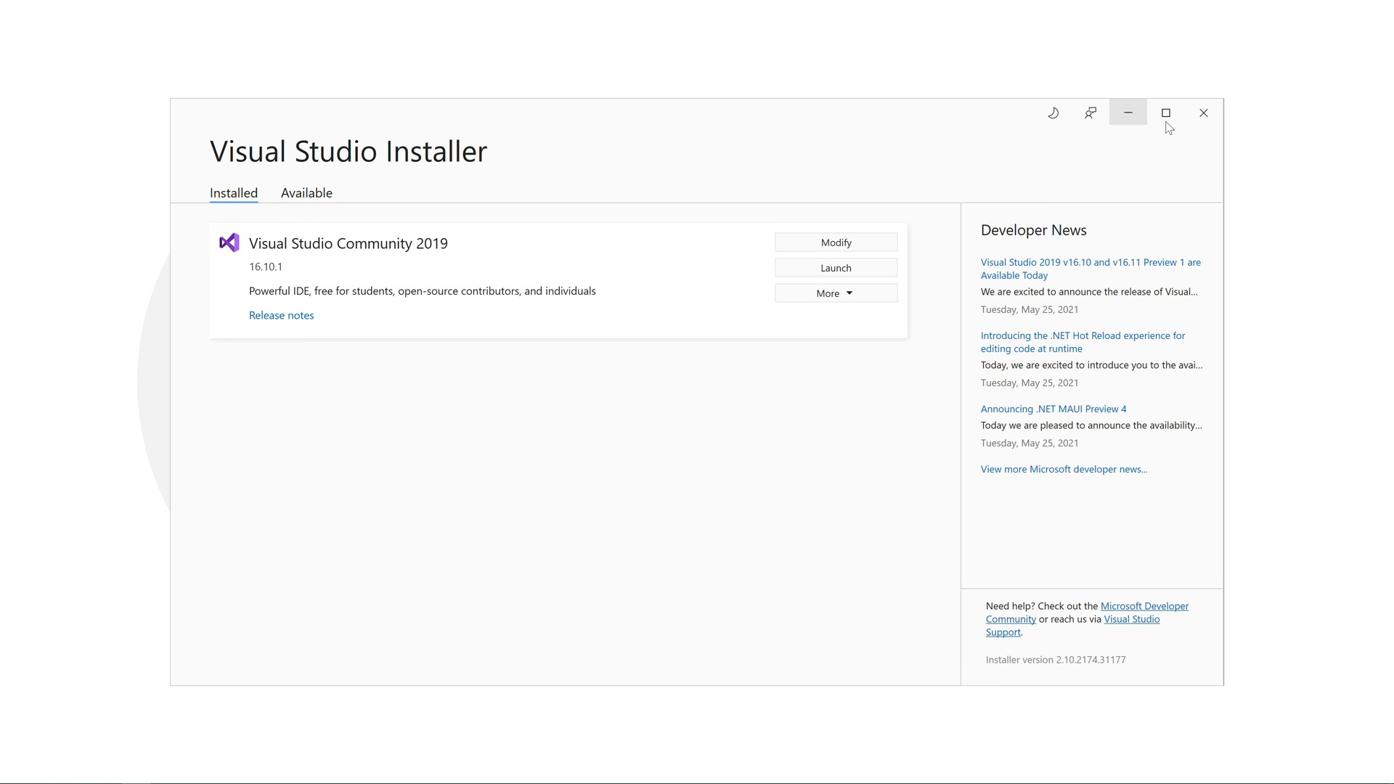
click(1201, 118)
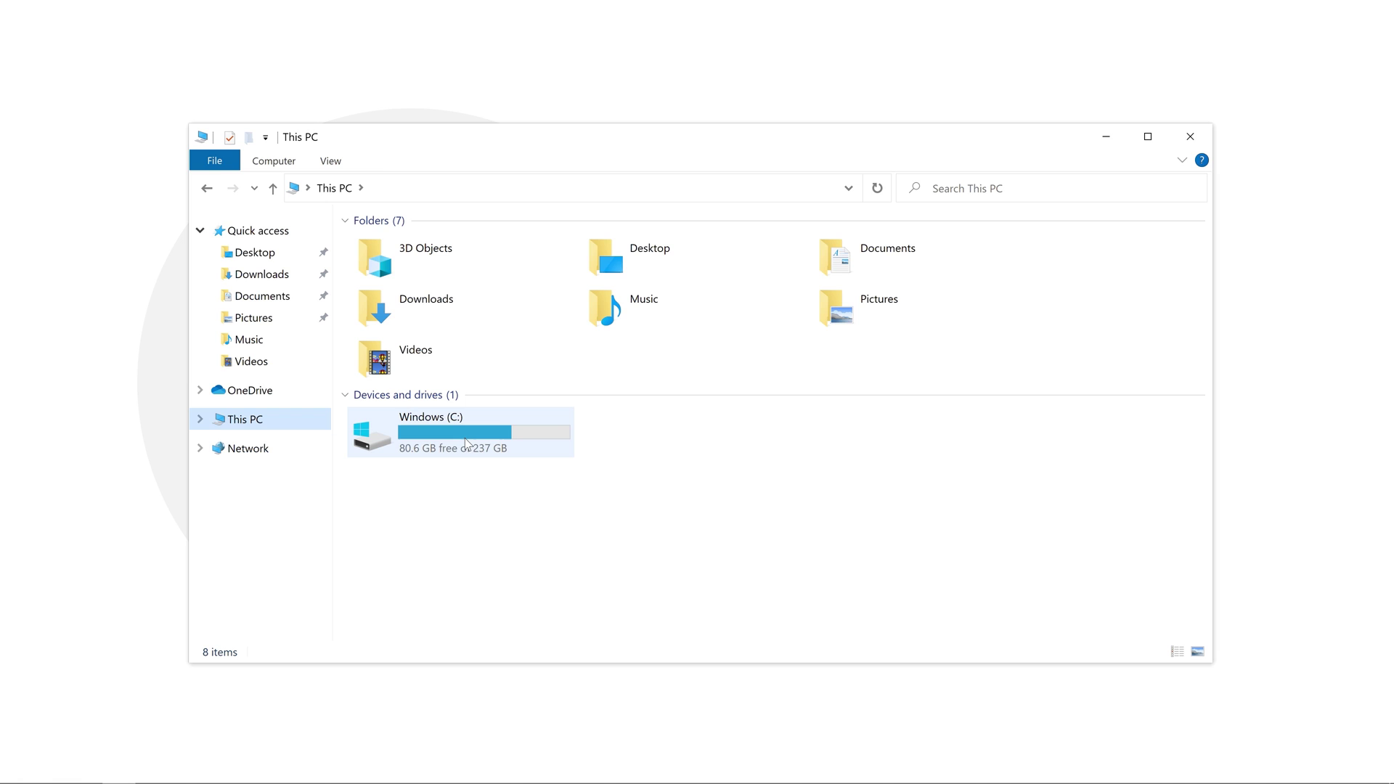
Run SetupAndroid.bat from C:\Program Files\Epic Games\UE_5.0EA\Engine\Extras\Android
double_click(463, 443)
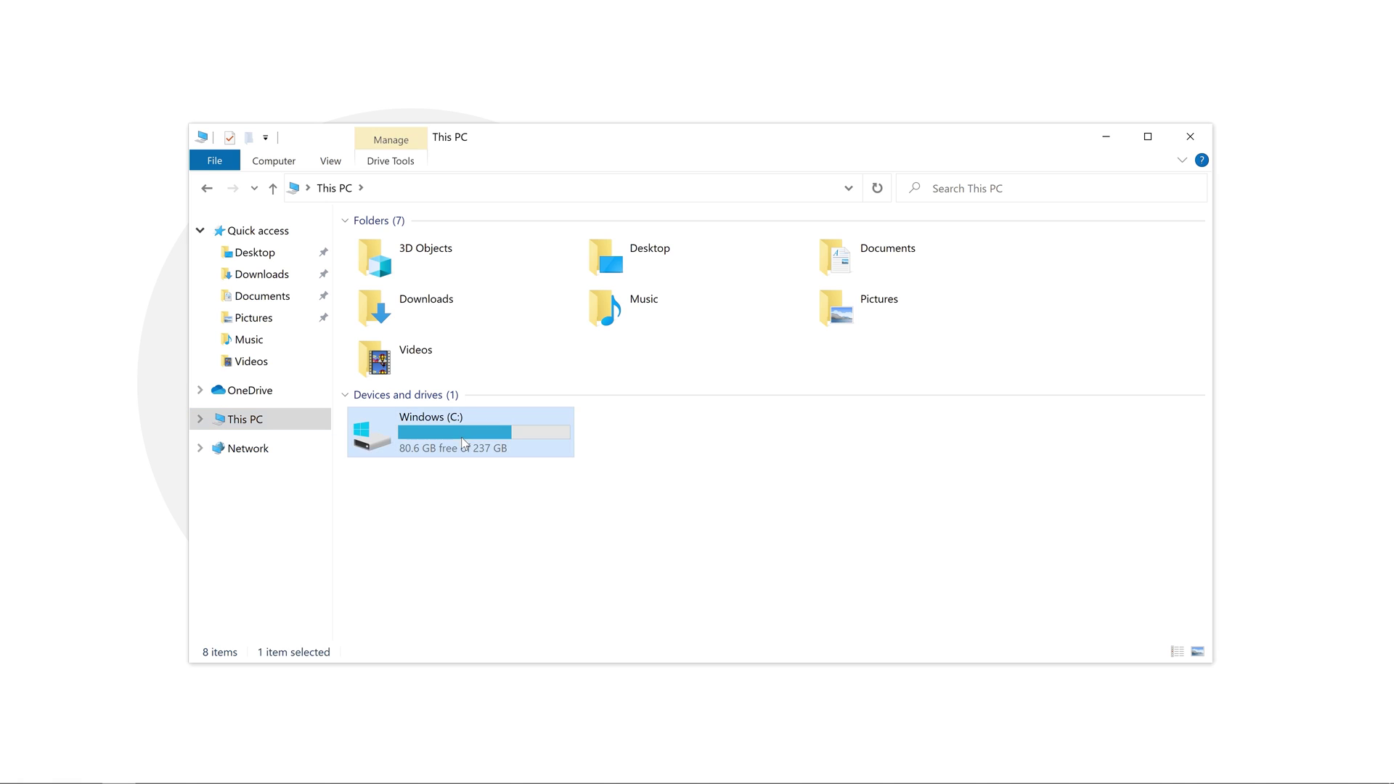
double_click(430, 306)
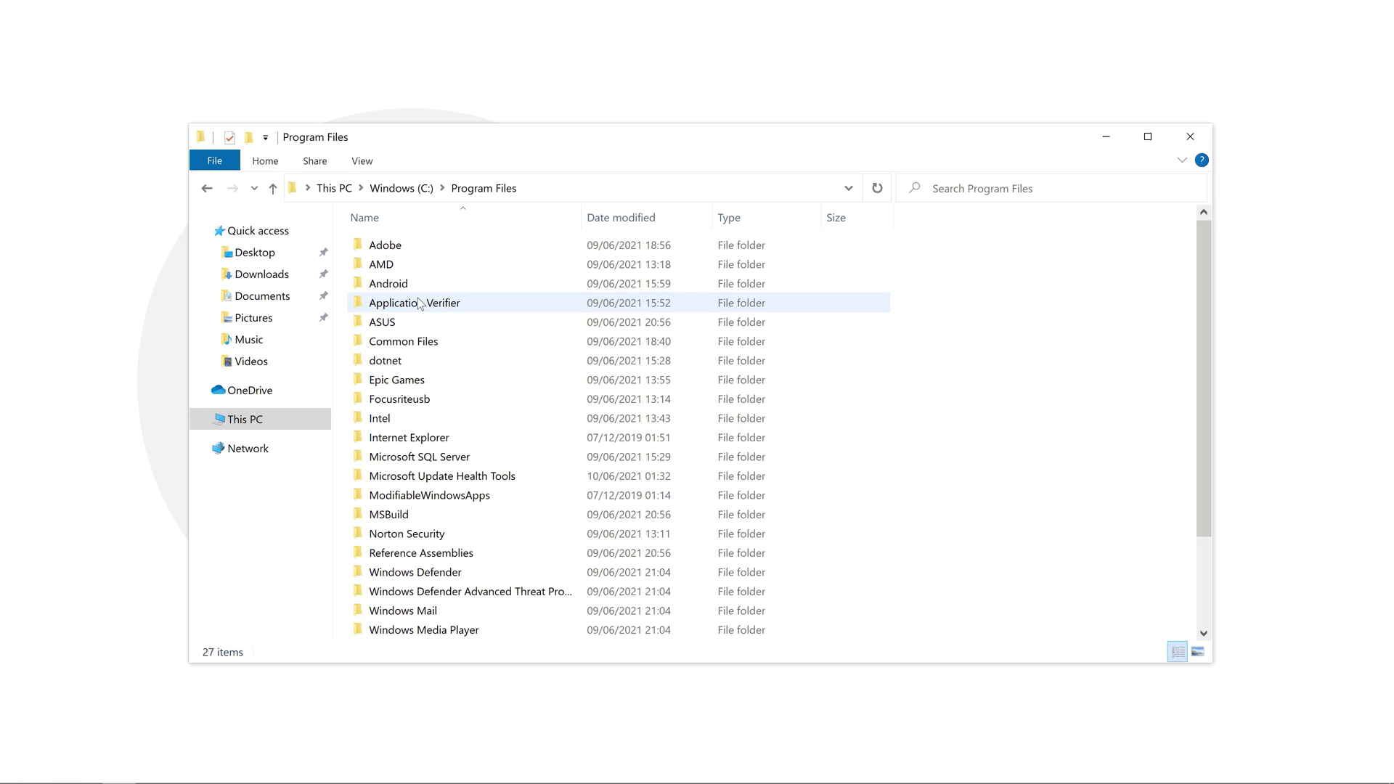
double_click(399, 380)
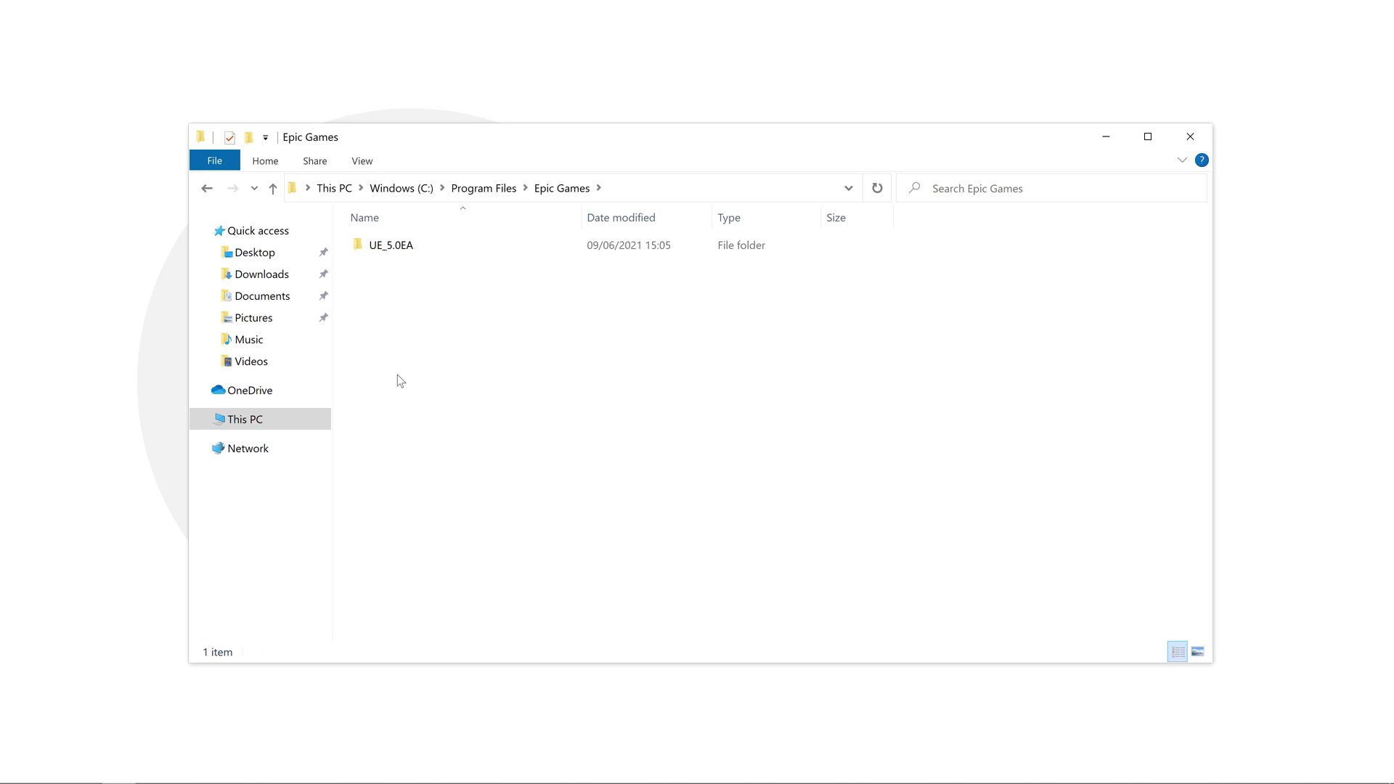
double_click(399, 251)
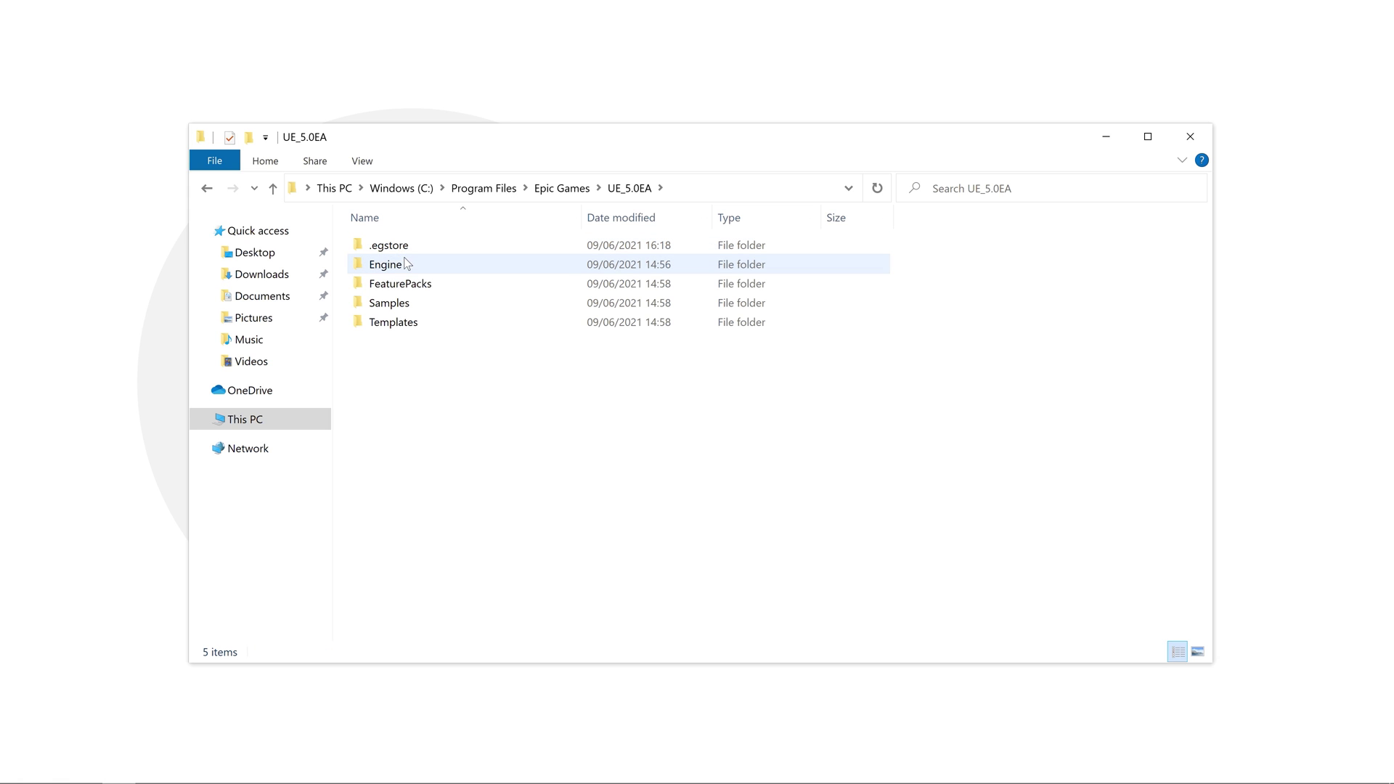
click(402, 269)
double_click(402, 268)
click(404, 361)
double_click(405, 361)
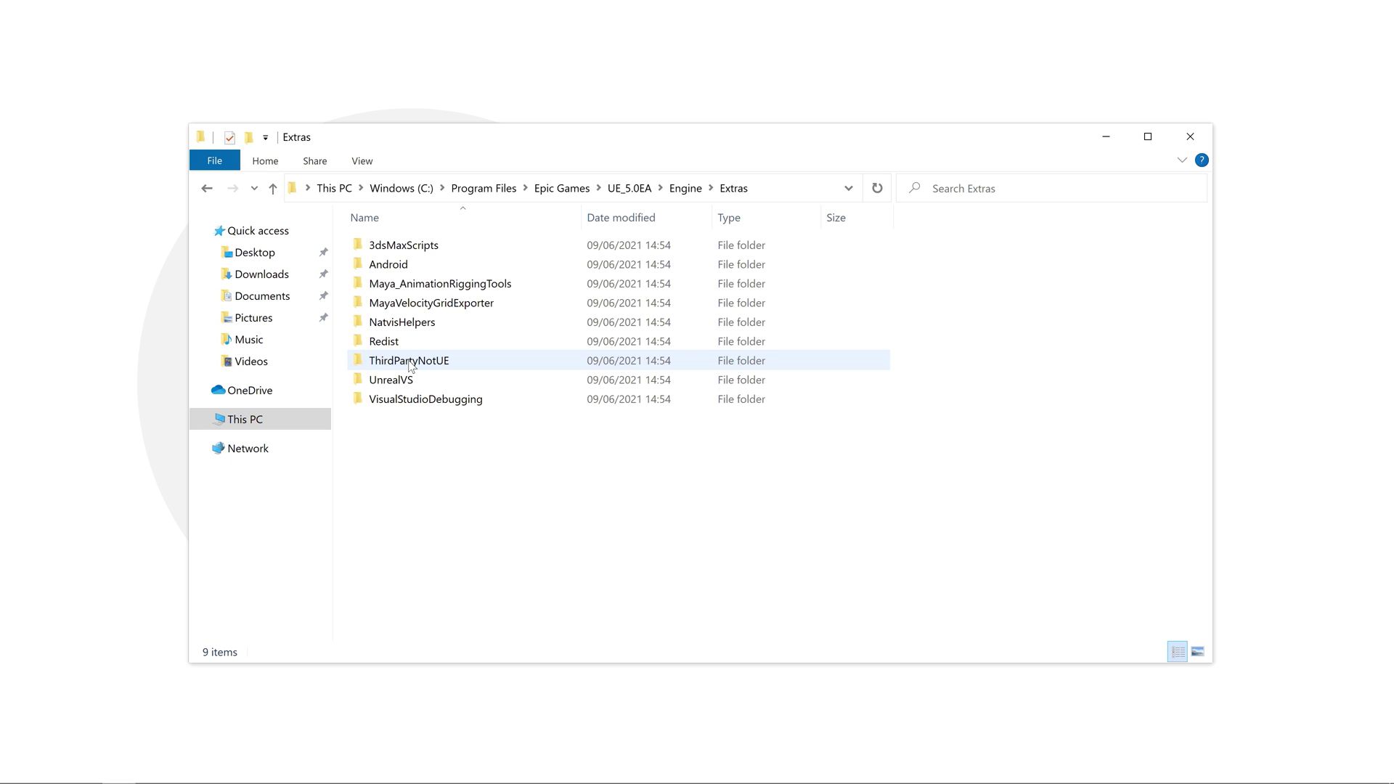
double_click(405, 269)
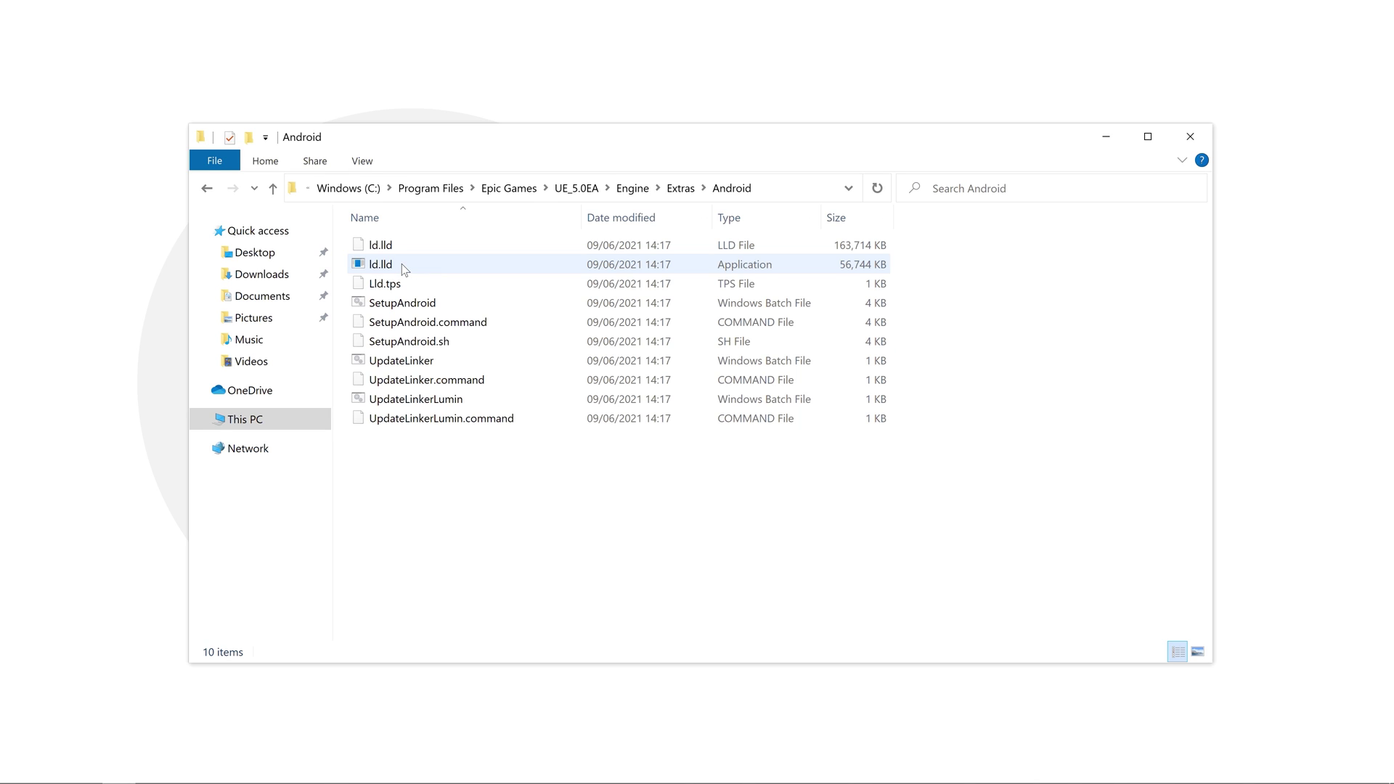
double_click(411, 310)
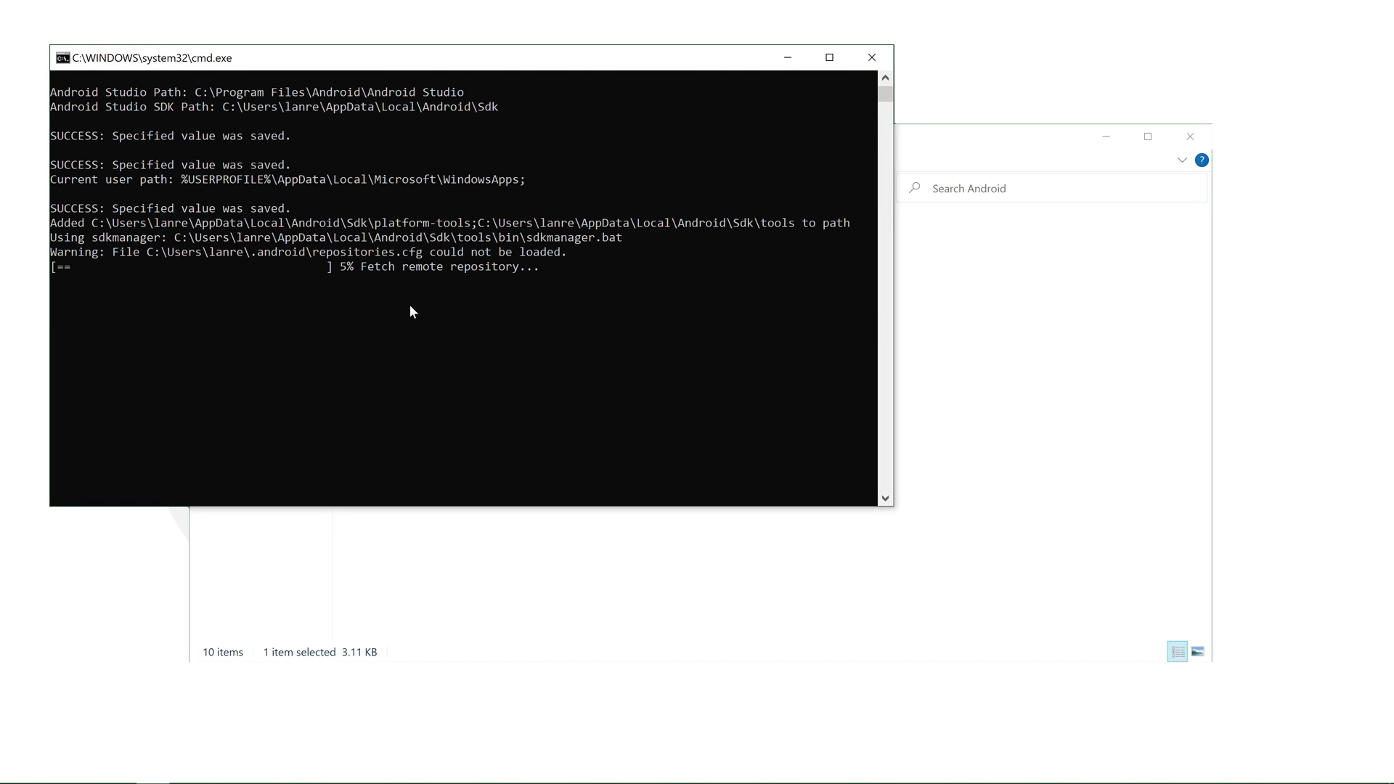
Answer y to accept the Android SDK licence, then dismiss the finished console
text(y)
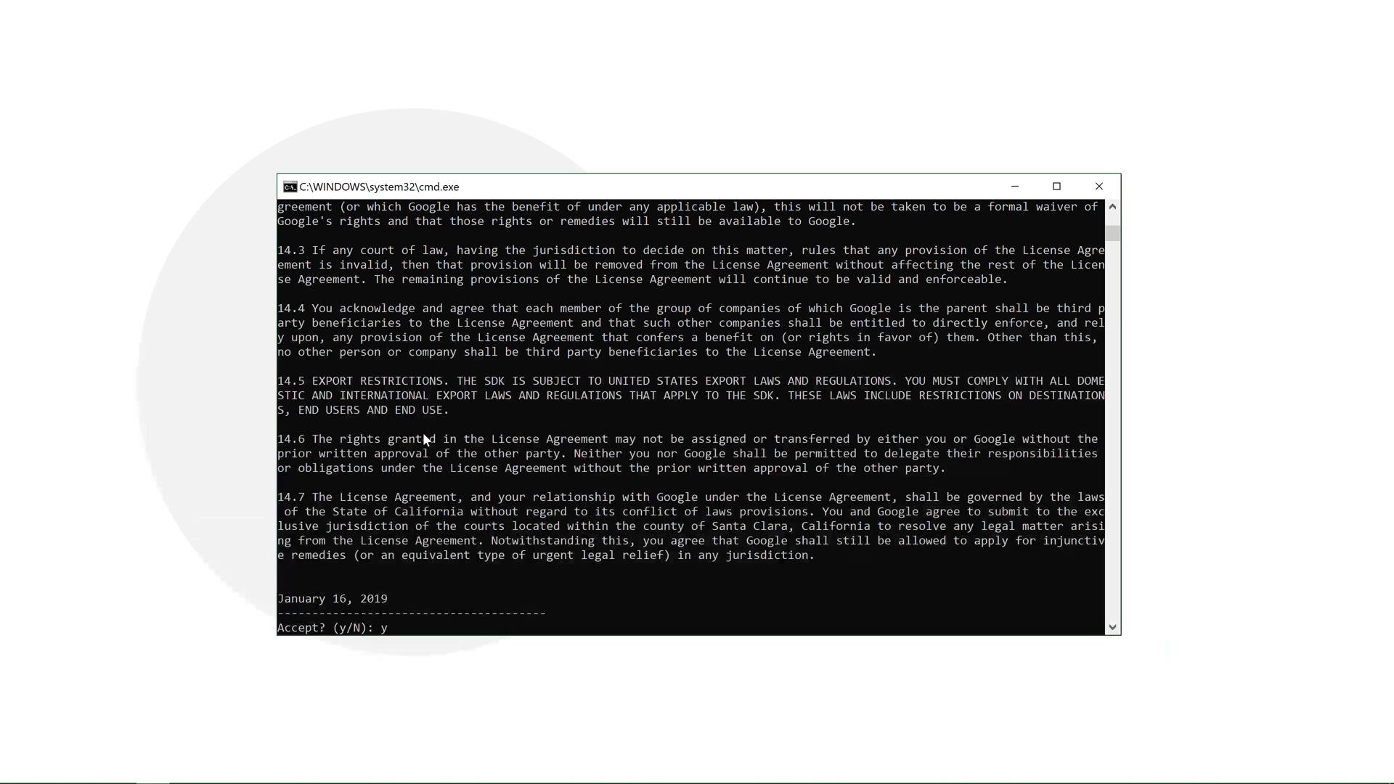
key(Return)
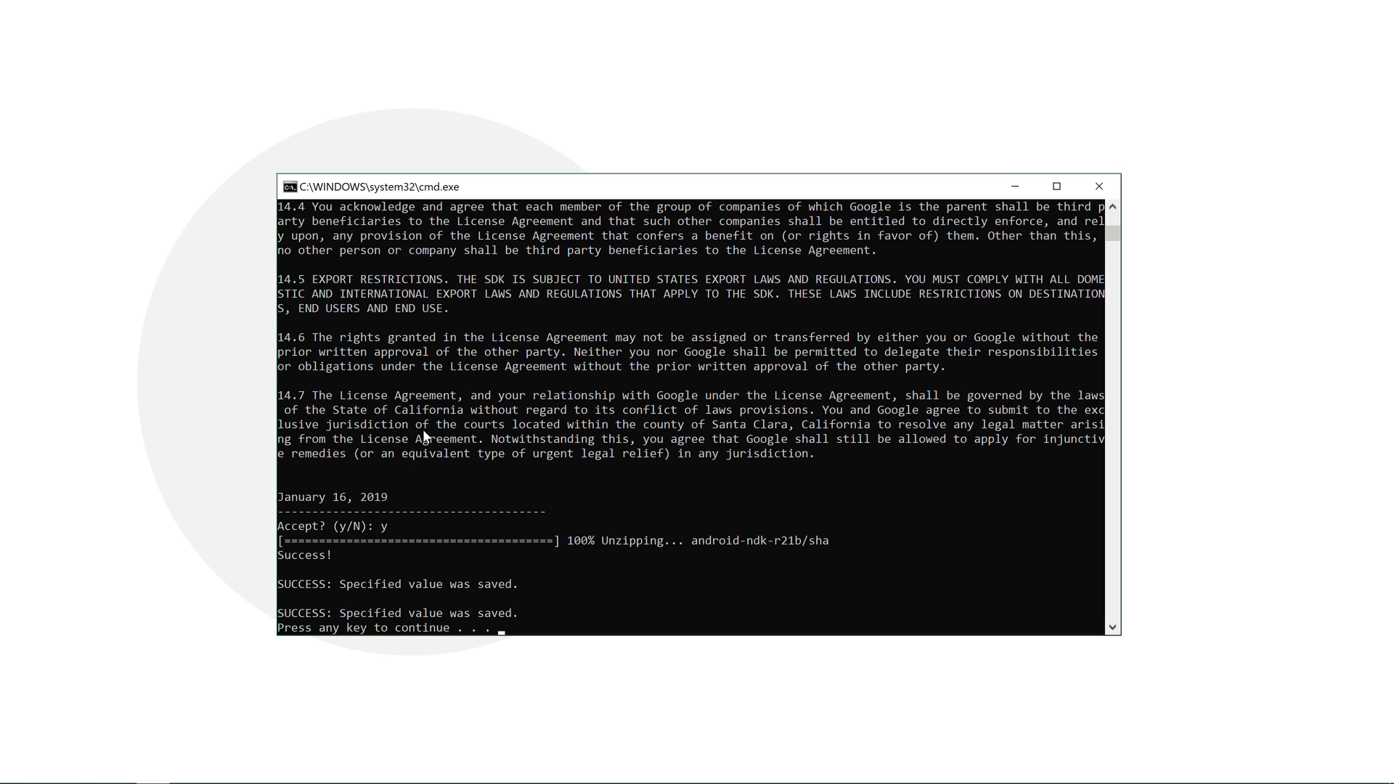
key(Return)
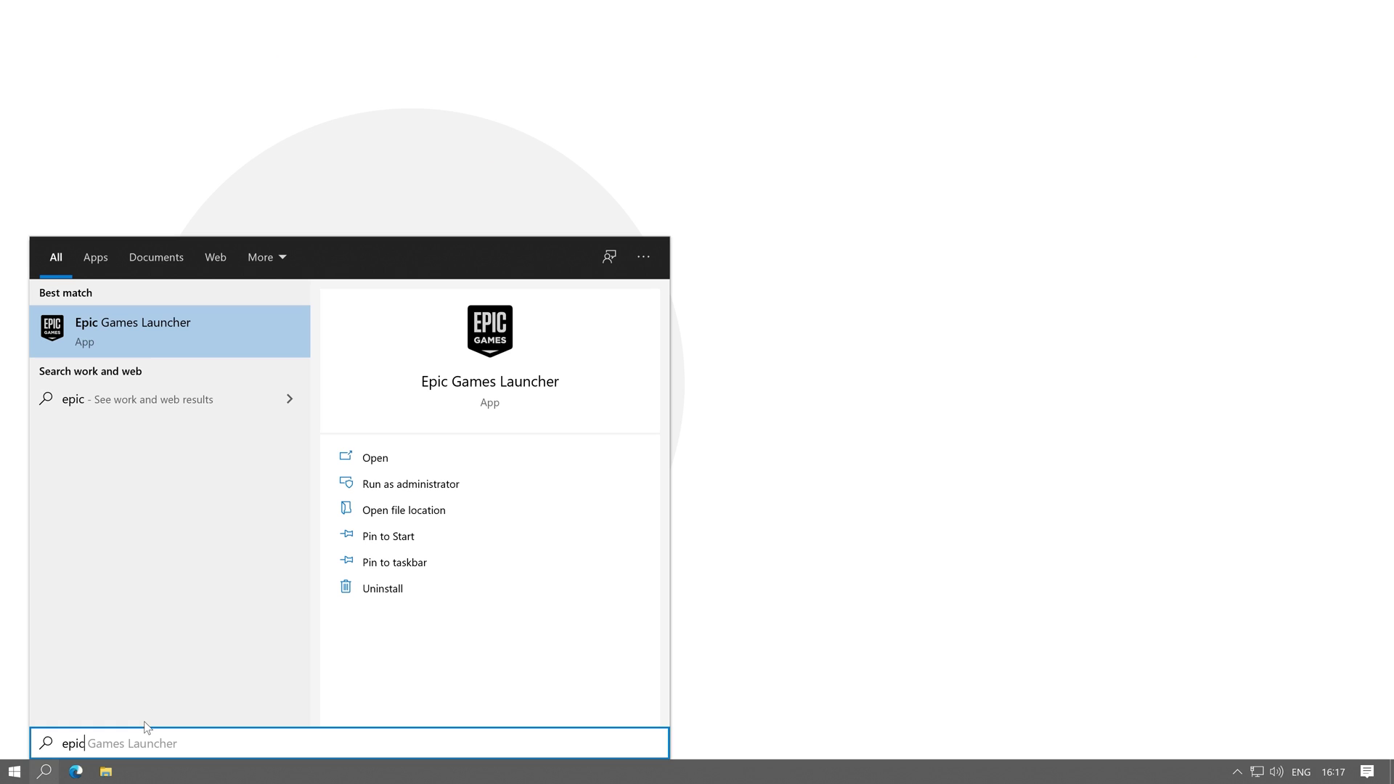
Associate project files with the launcher, launch UE5 Early Access, and approve its prerequisite setup
click(147, 329)
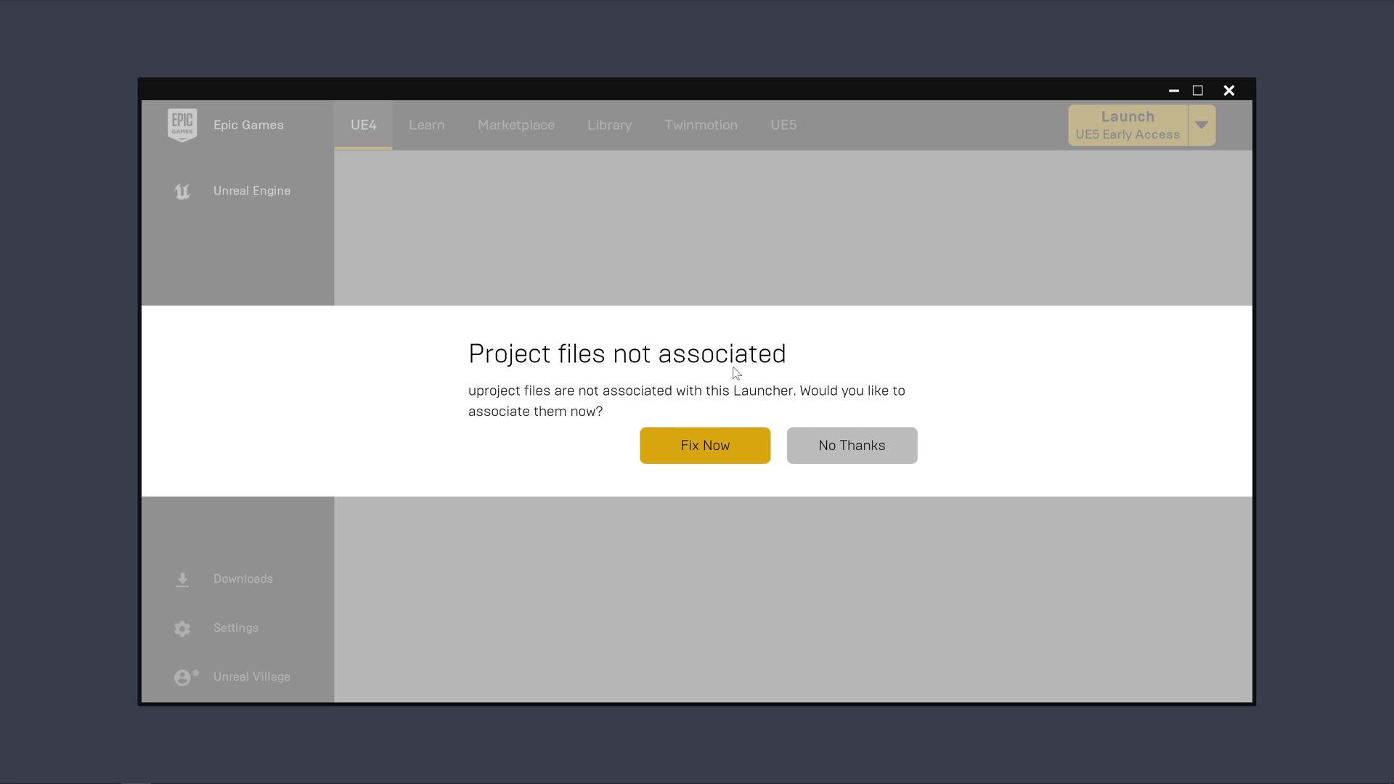
click(703, 445)
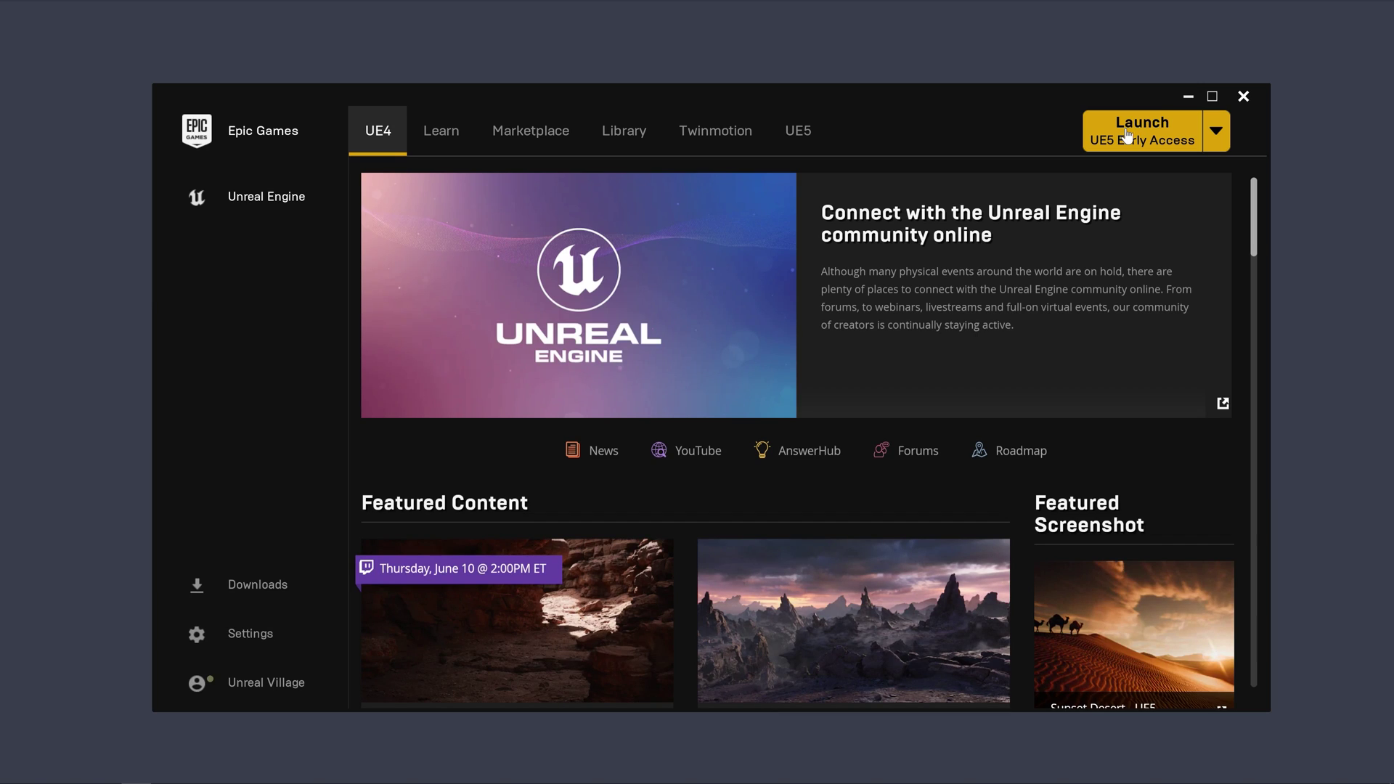
click(1216, 147)
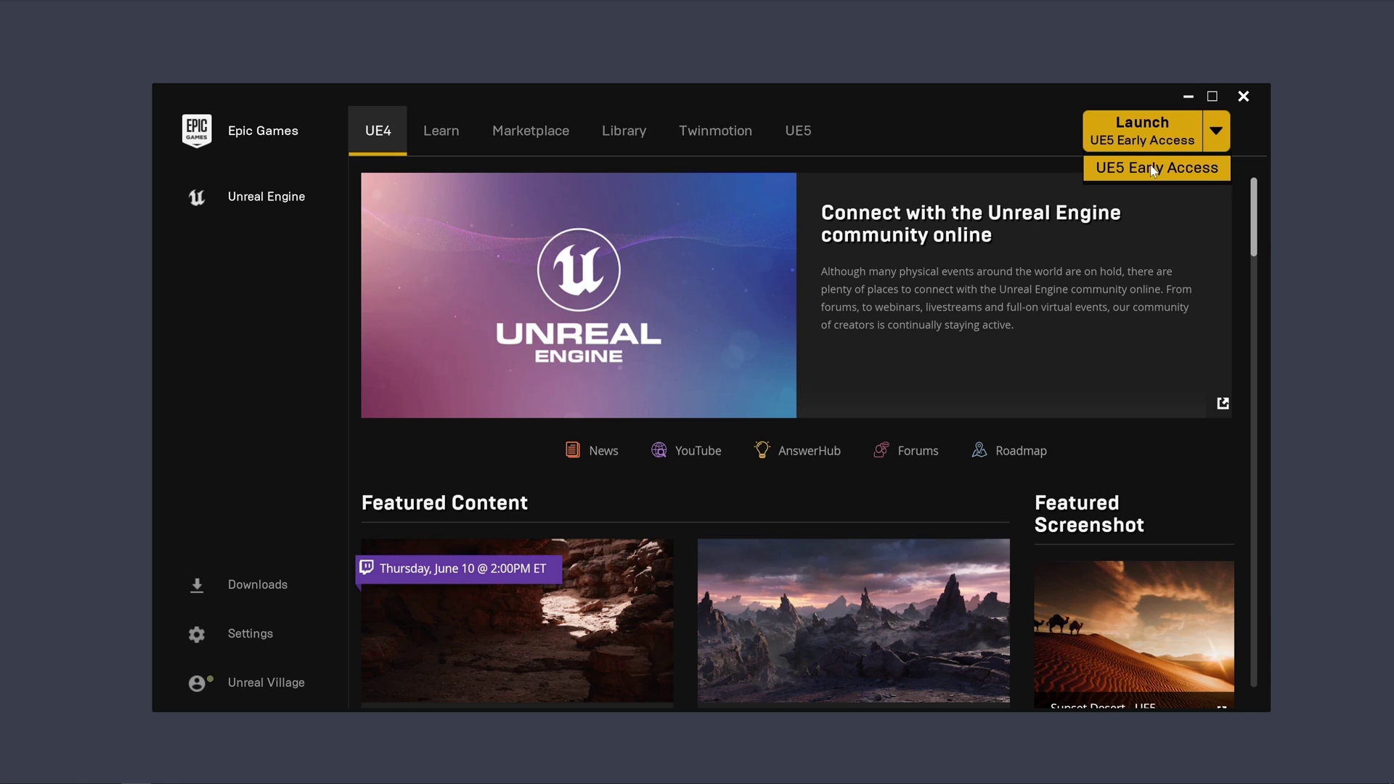
click(1121, 171)
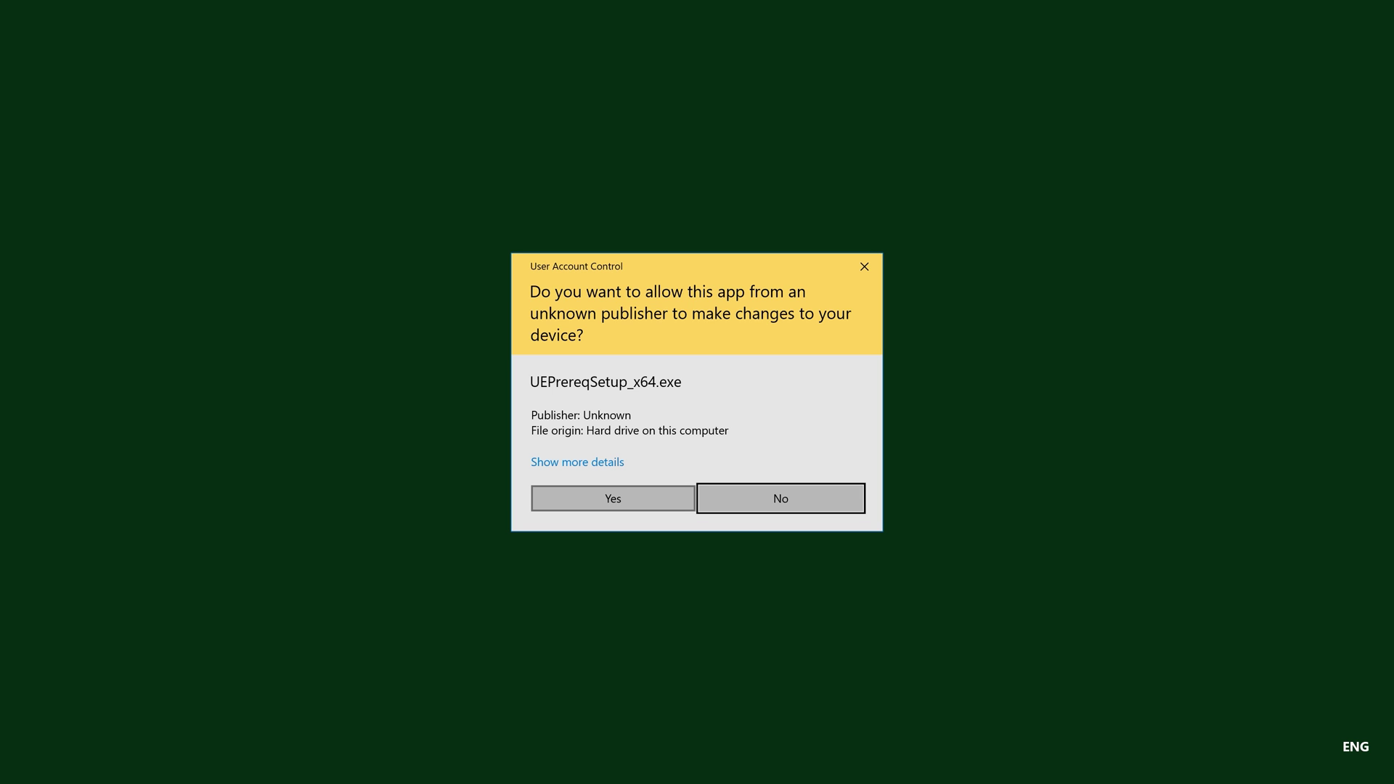
click(613, 498)
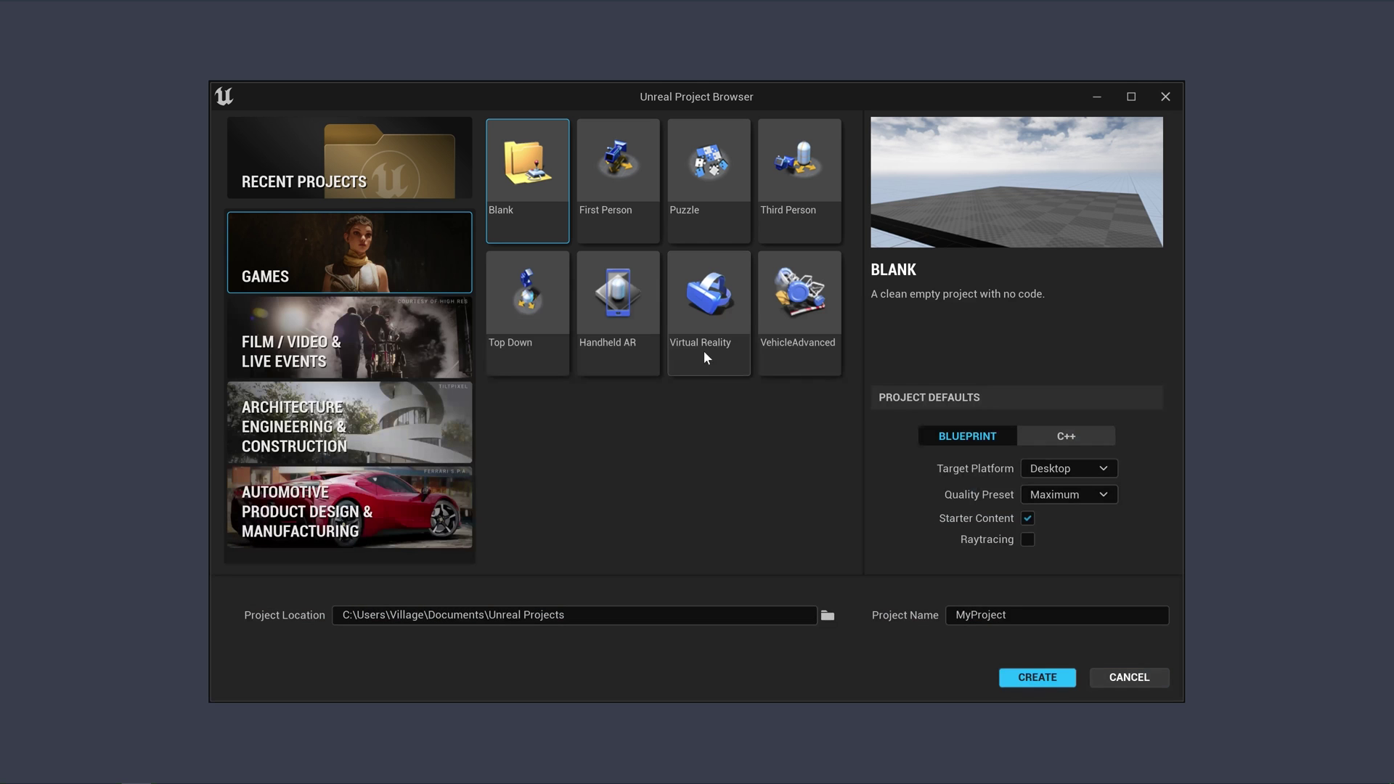
Create a Virtual Reality project named 'Villagetroop' with starter content unchecked
click(711, 317)
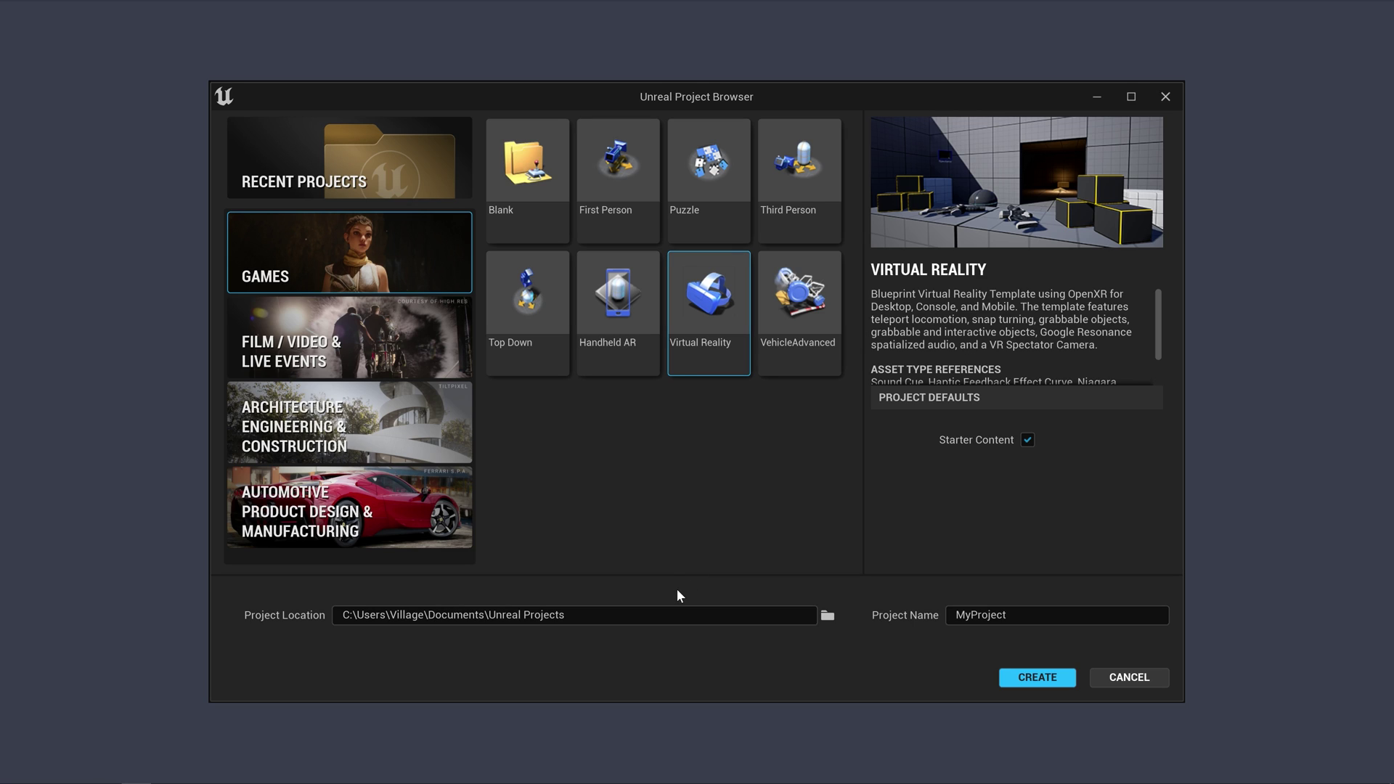
click(1028, 439)
click(951, 615)
text(Villagetro)
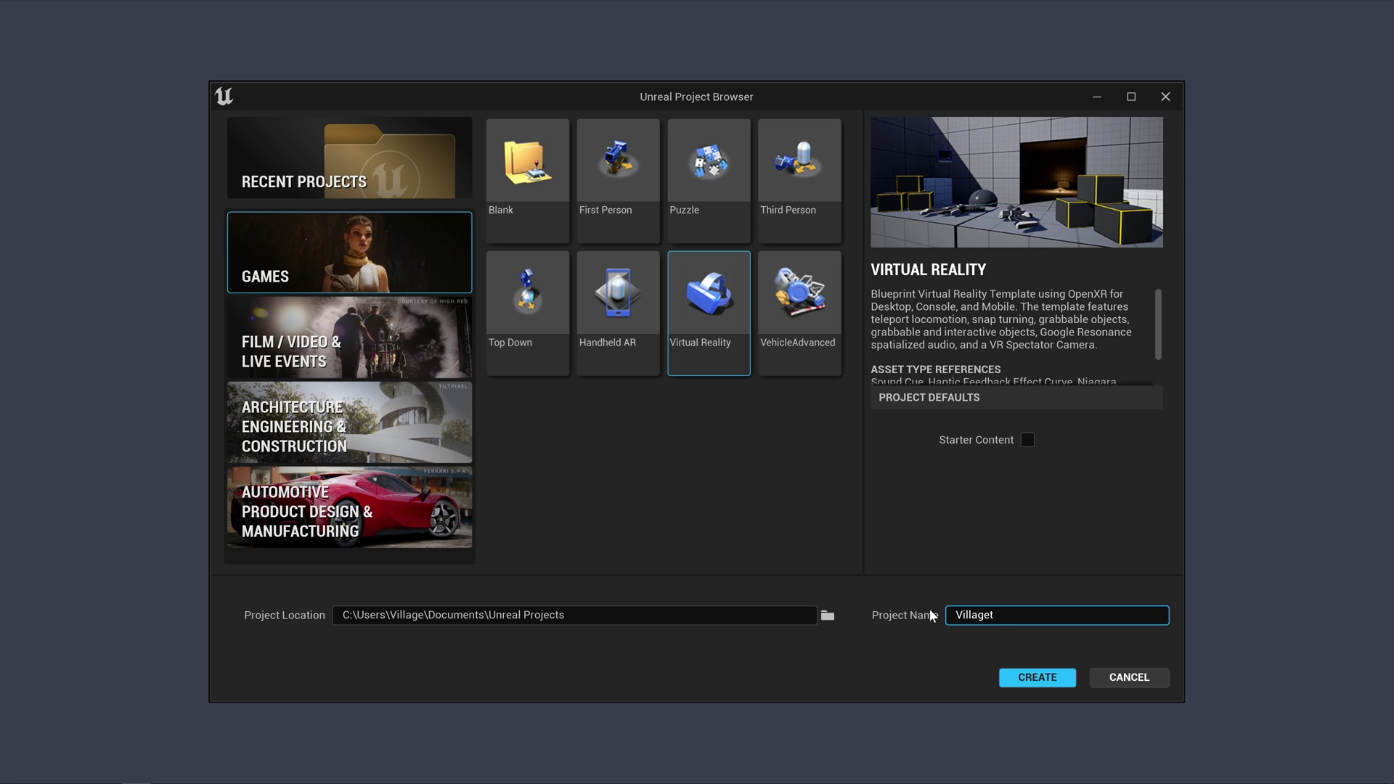
text(op)
key(Return)
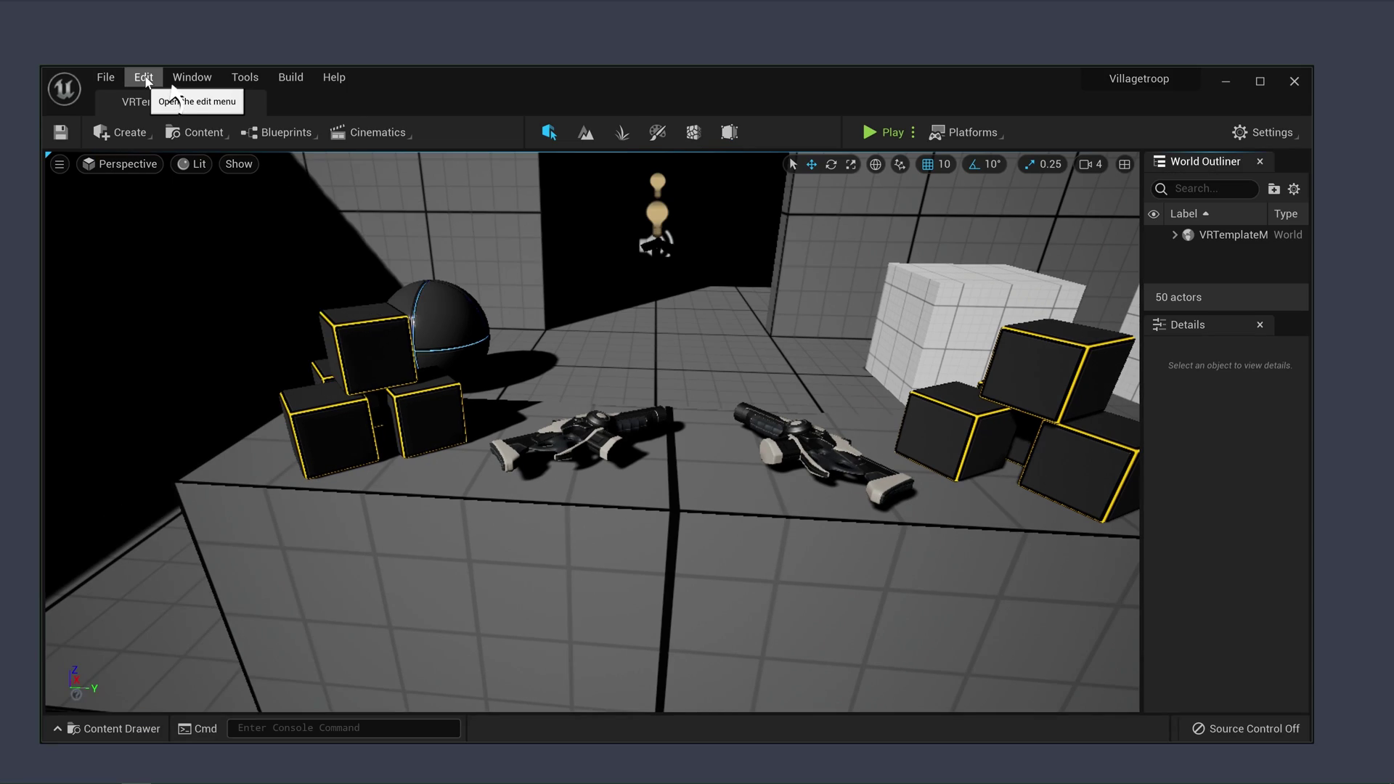
Configure the project for Android in Project Settings and enter package name 'unrealvillage.com'
click(143, 76)
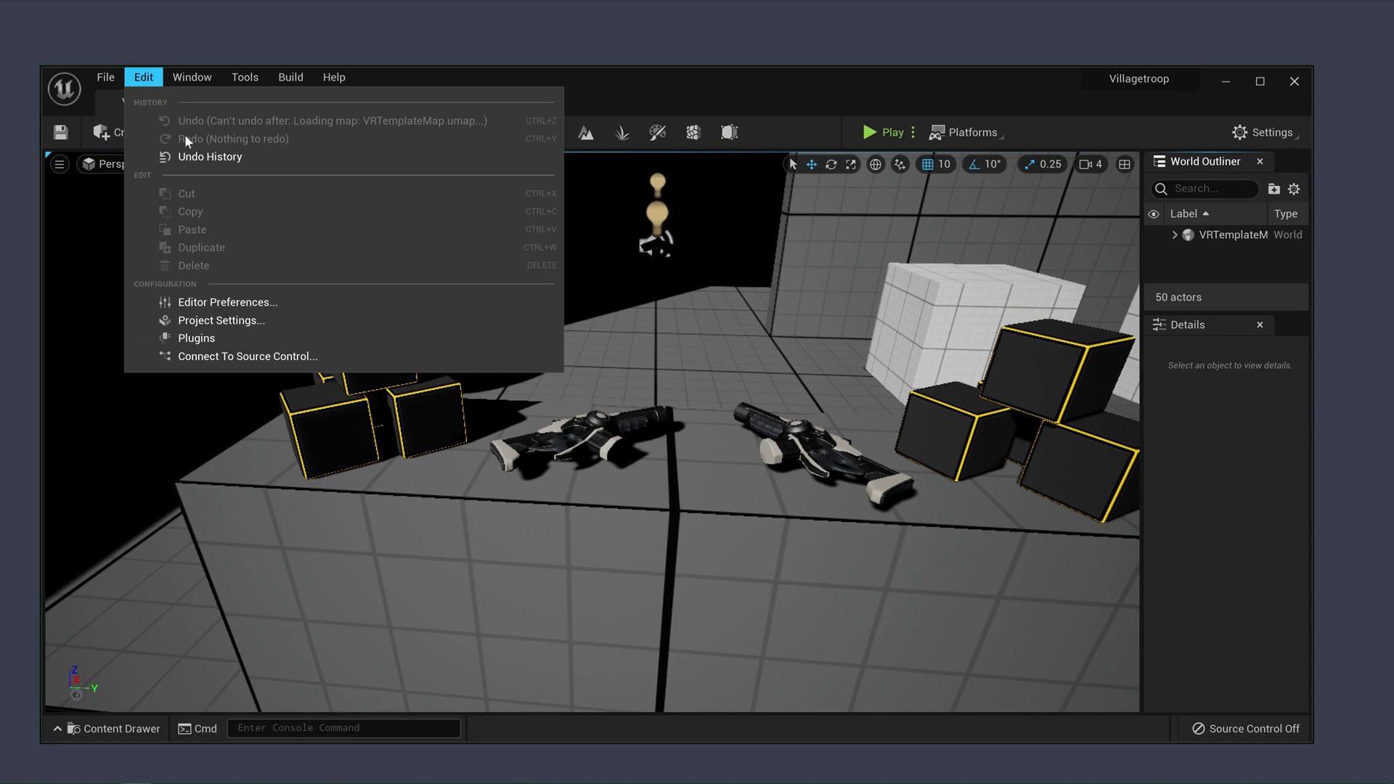
click(231, 326)
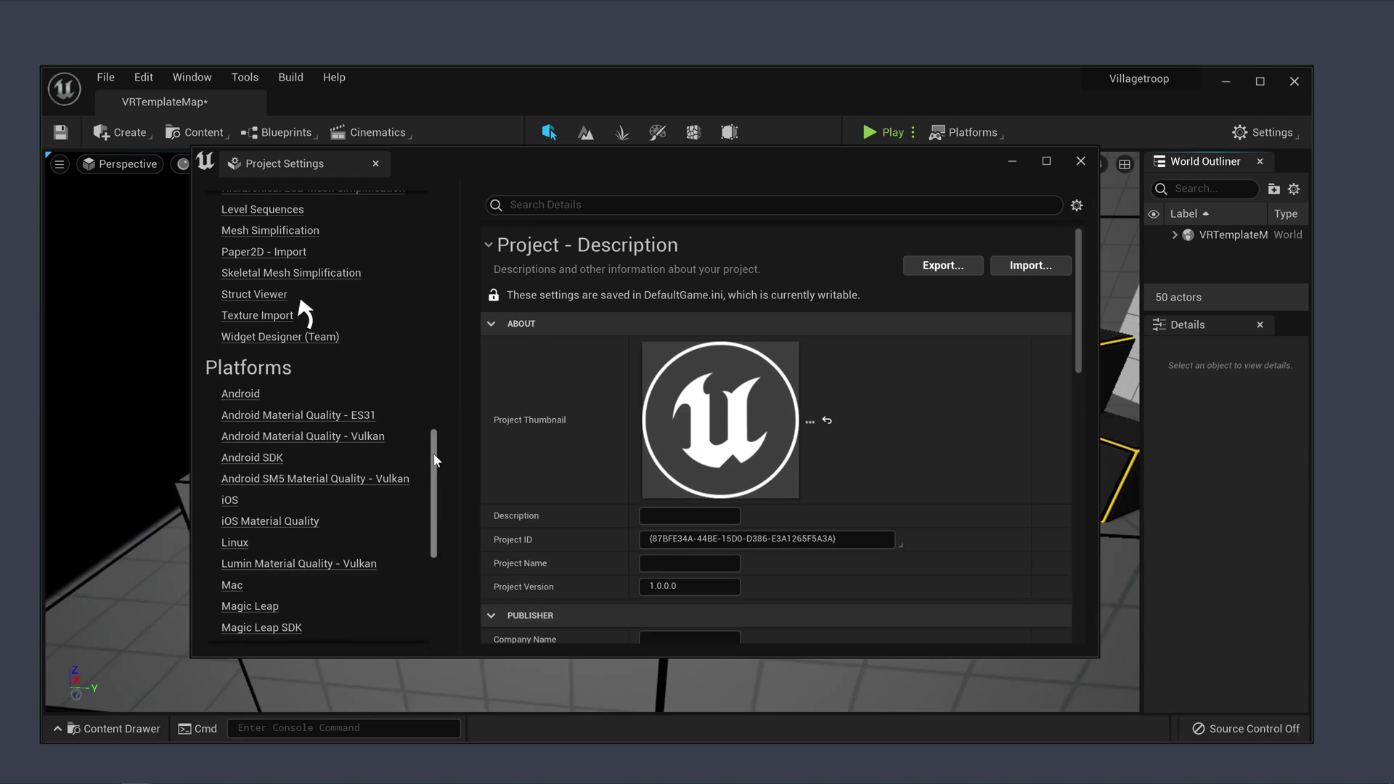
scroll(305, 313, down, 3)
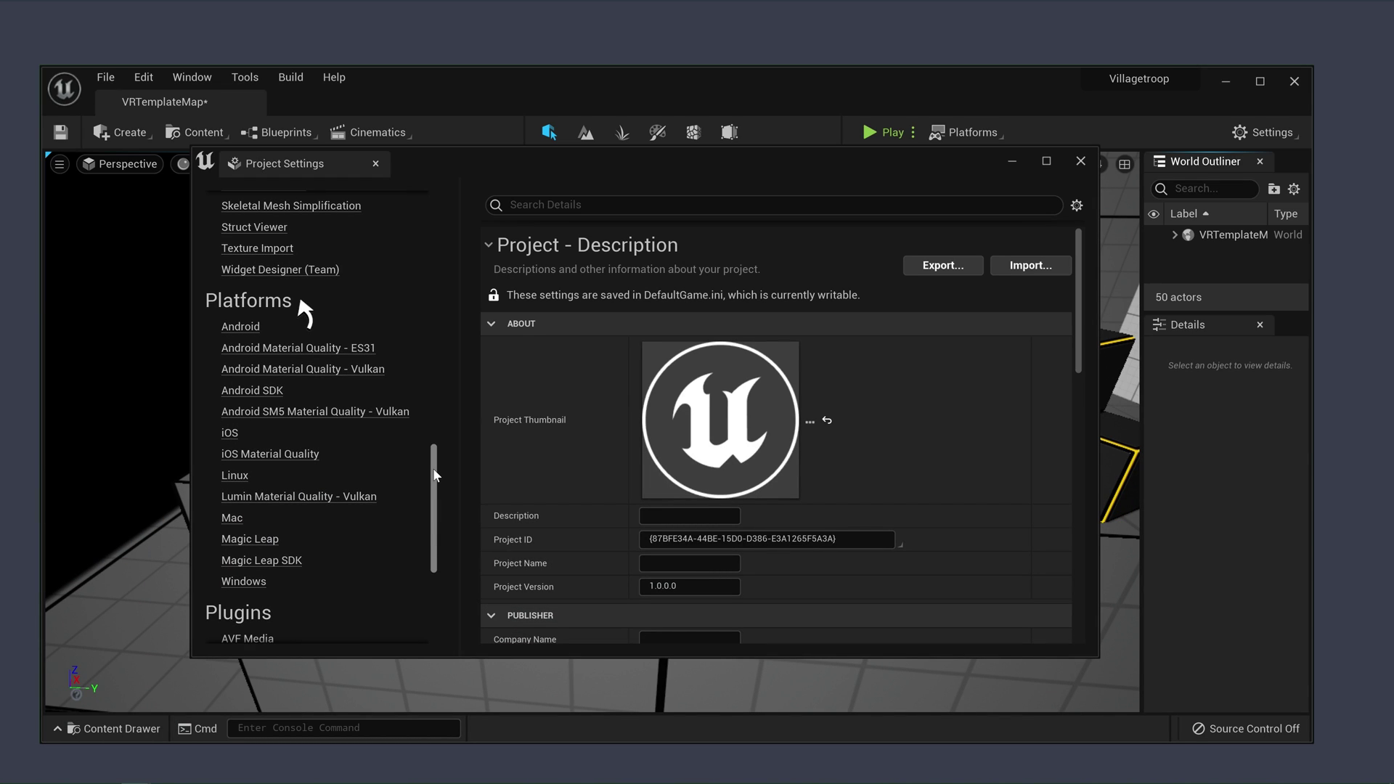
click(239, 328)
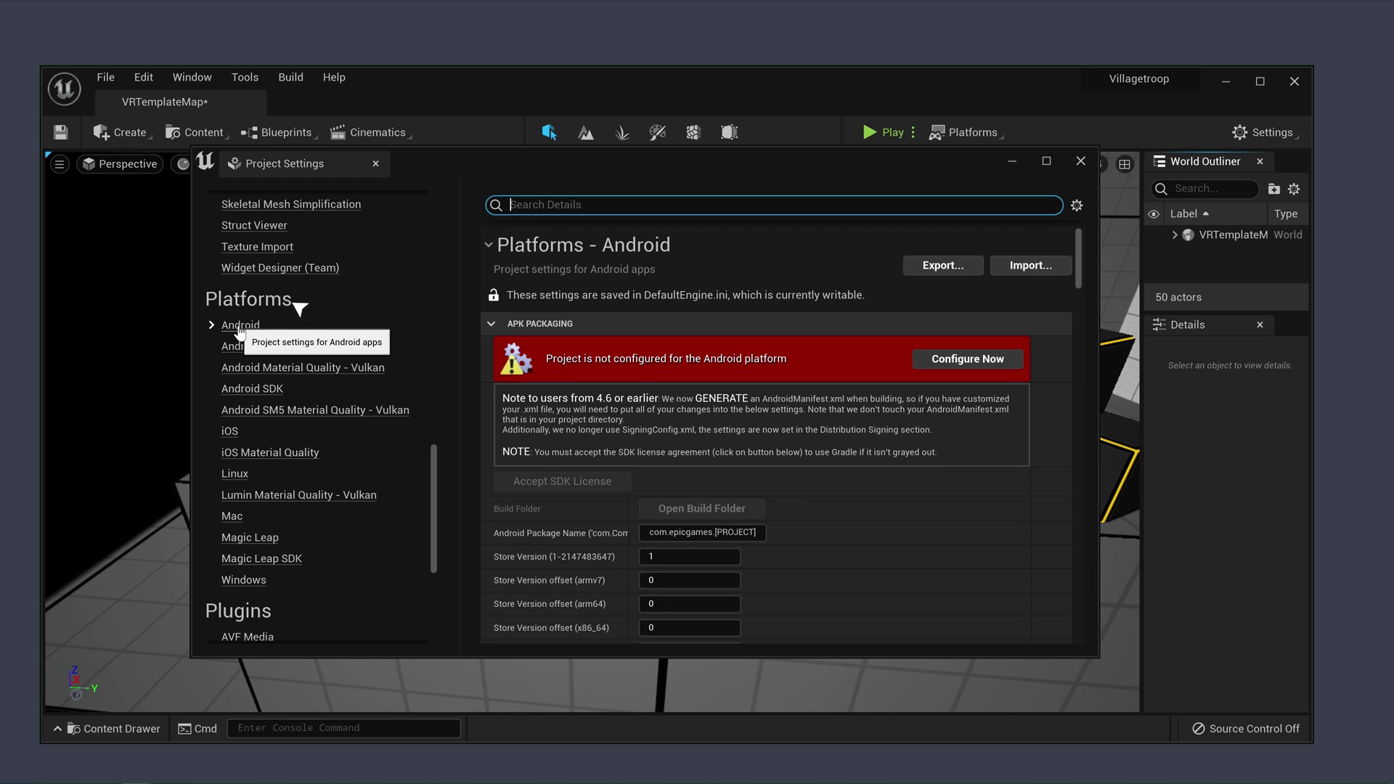
click(969, 361)
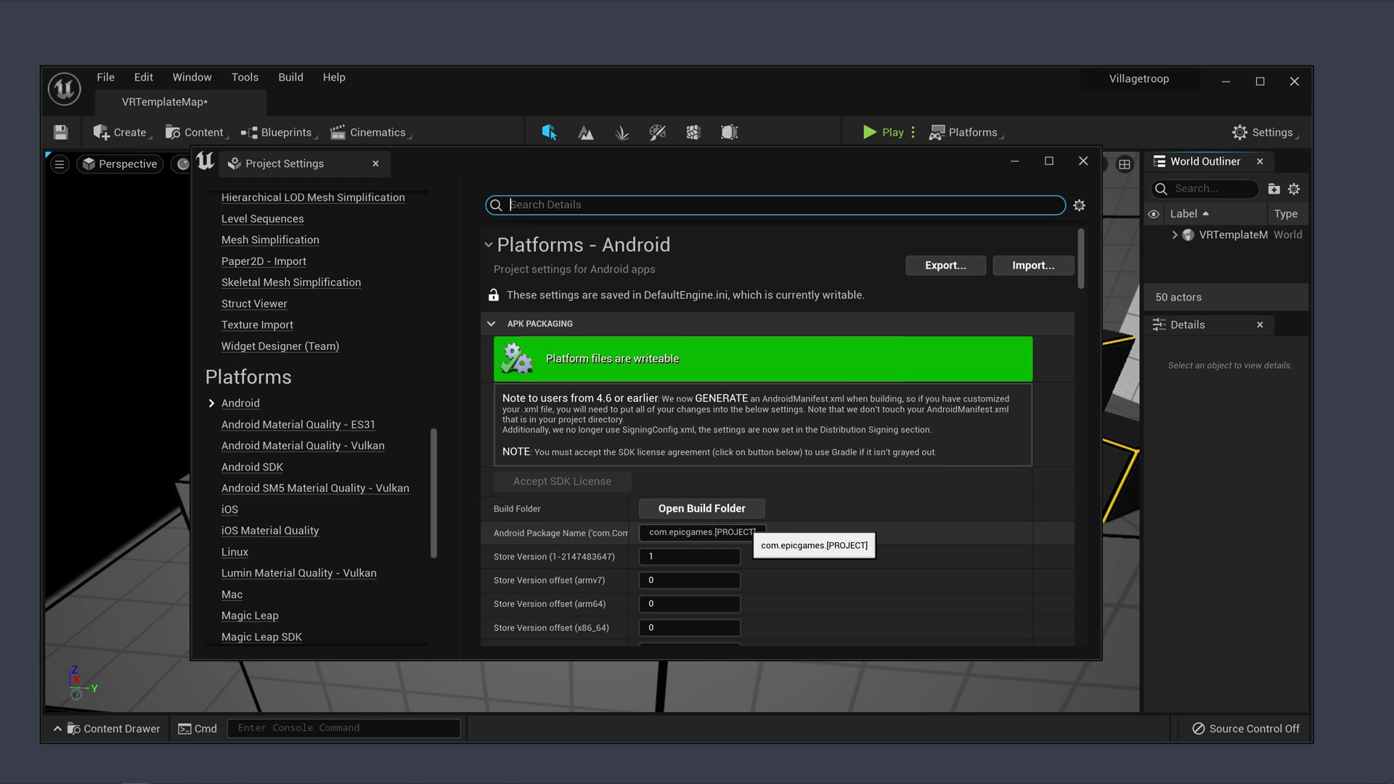
click(748, 533)
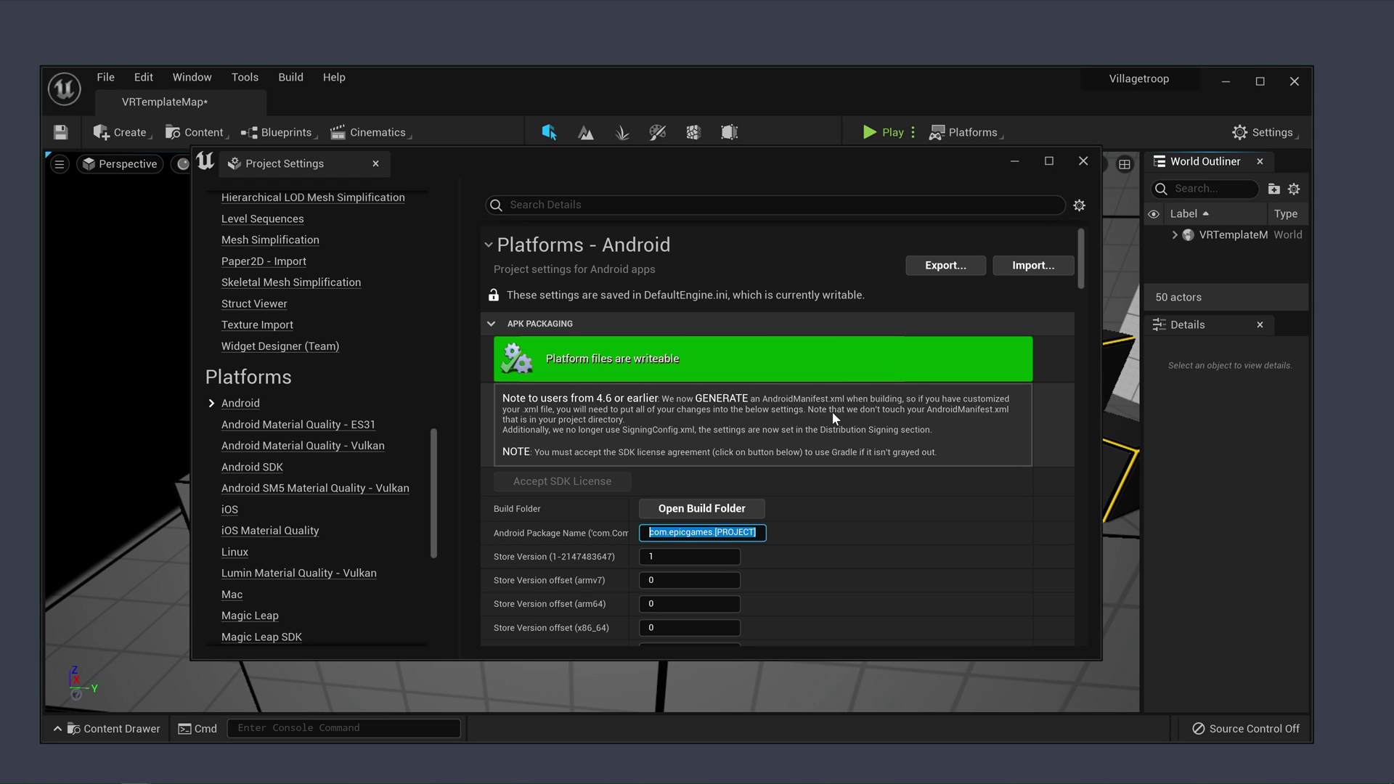
text(unrealvillage.)
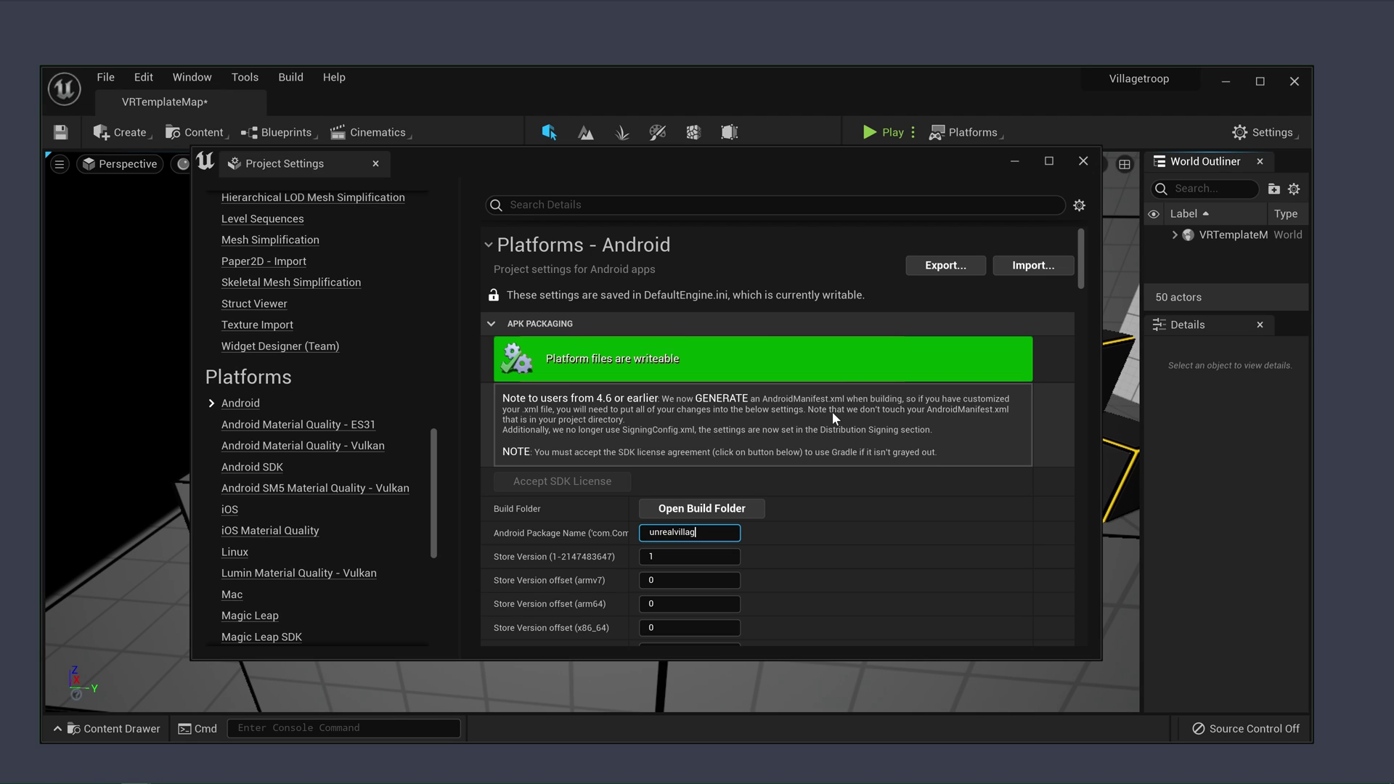
text(com)
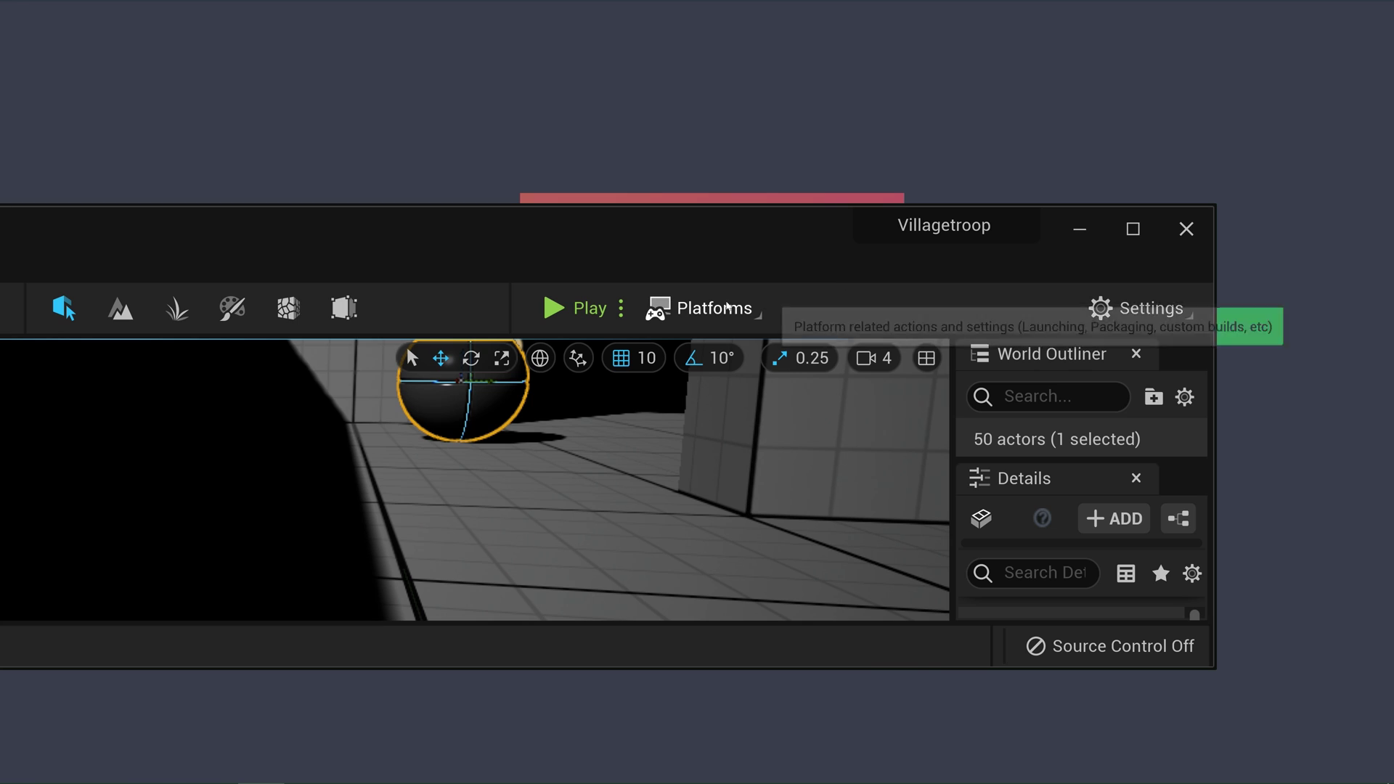
Choose Quest_2 as the target device and save the VRTemplateMap level
click(755, 309)
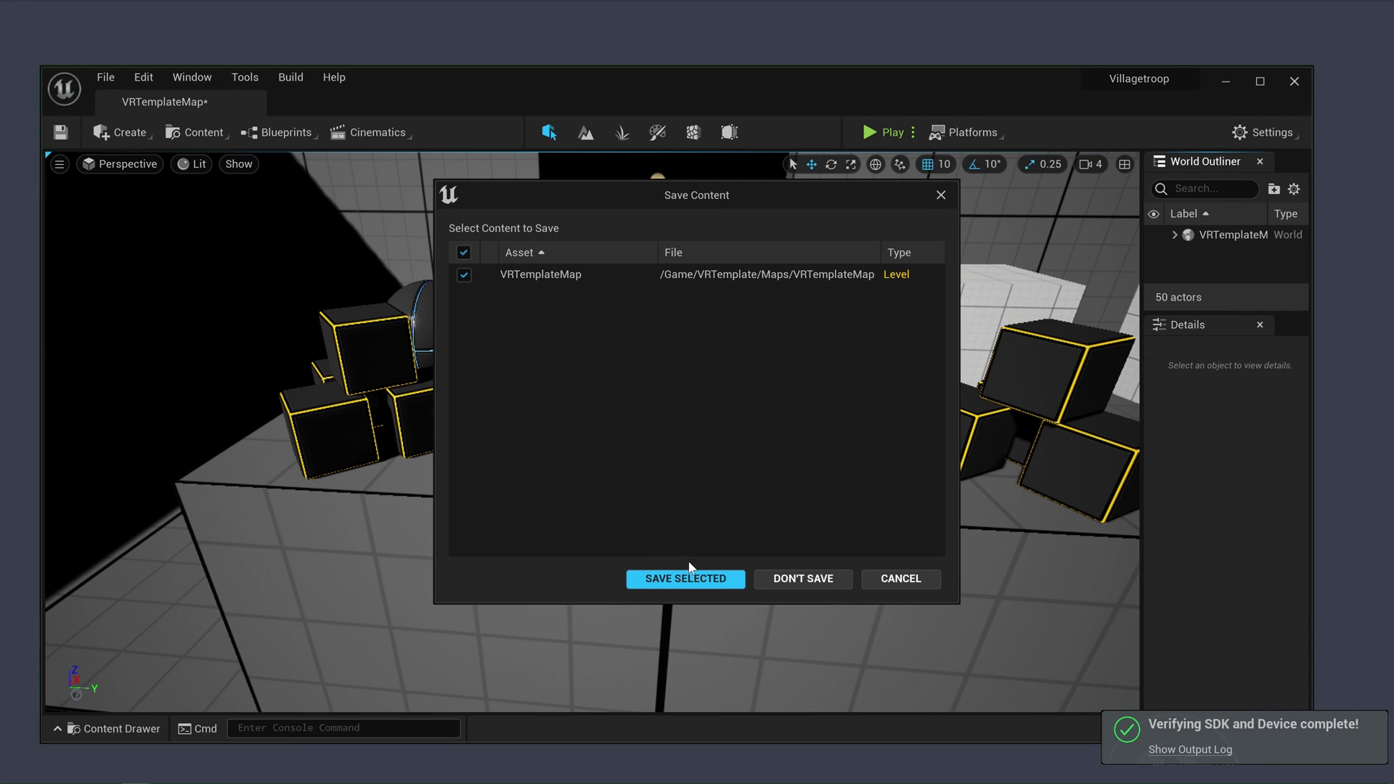
click(694, 579)
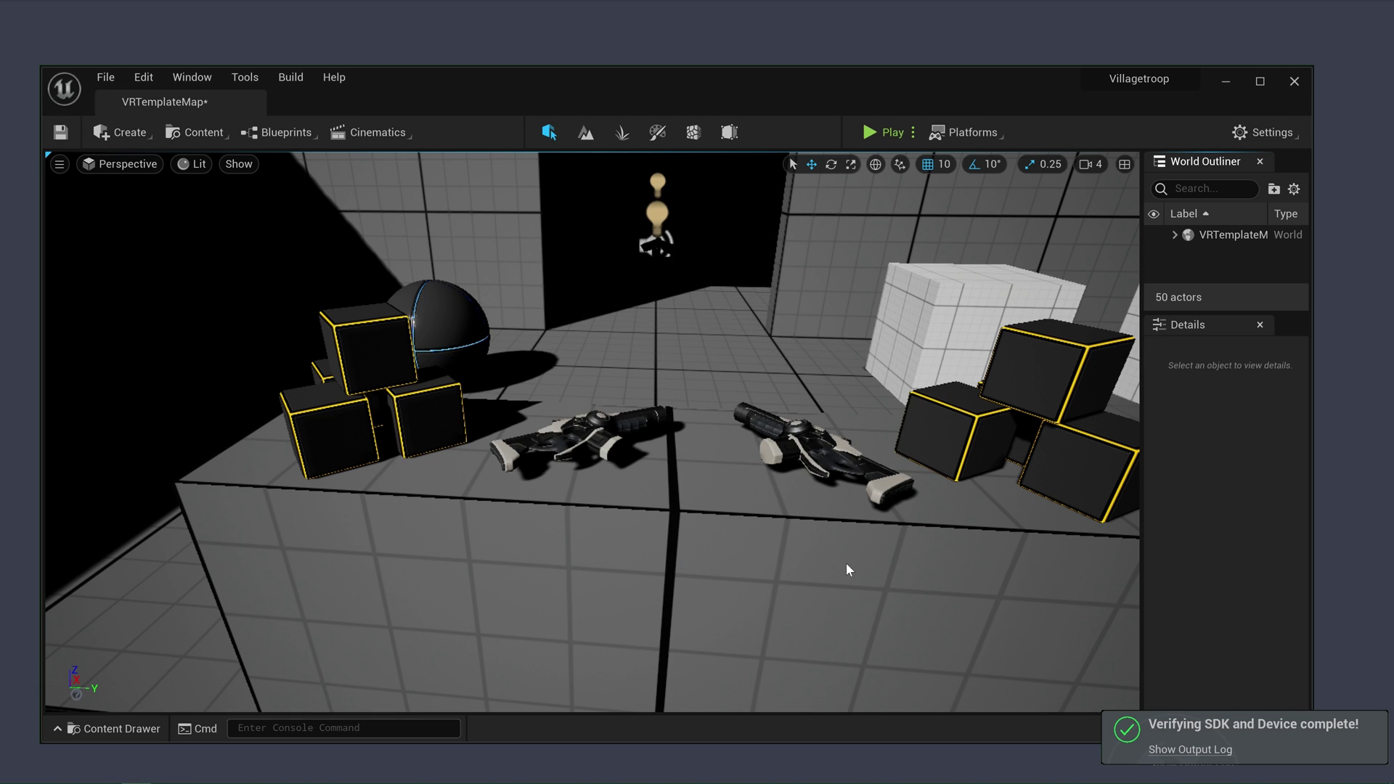